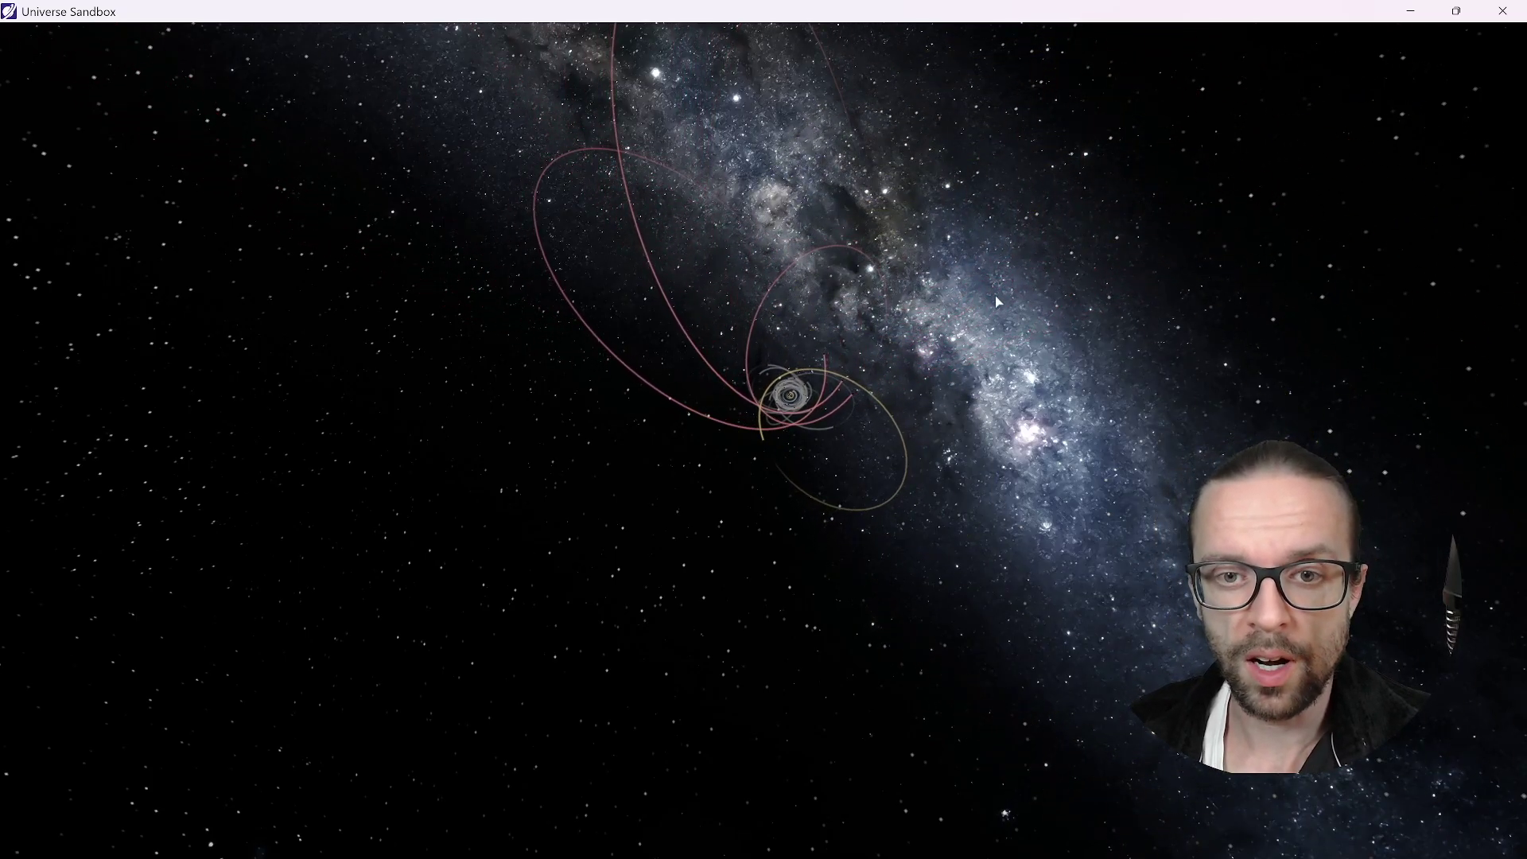
Rotate and zoom in on the Sun until the Sedna, 2012 VP113 and 2023 KQ14 orbits show labelled.
drag(996, 302, 1009, 253)
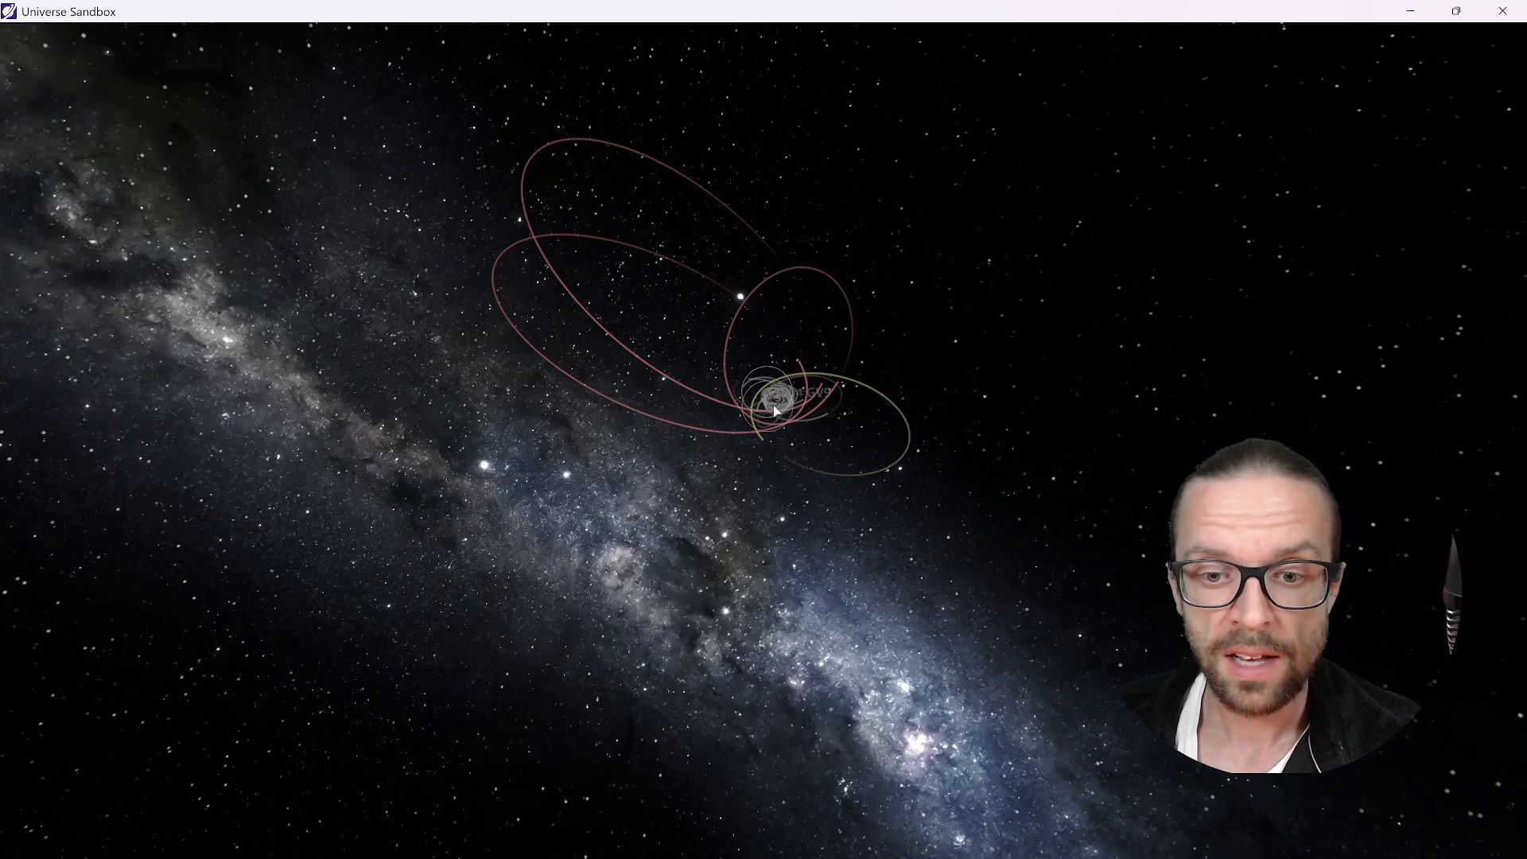
scroll(778, 402, up, 5)
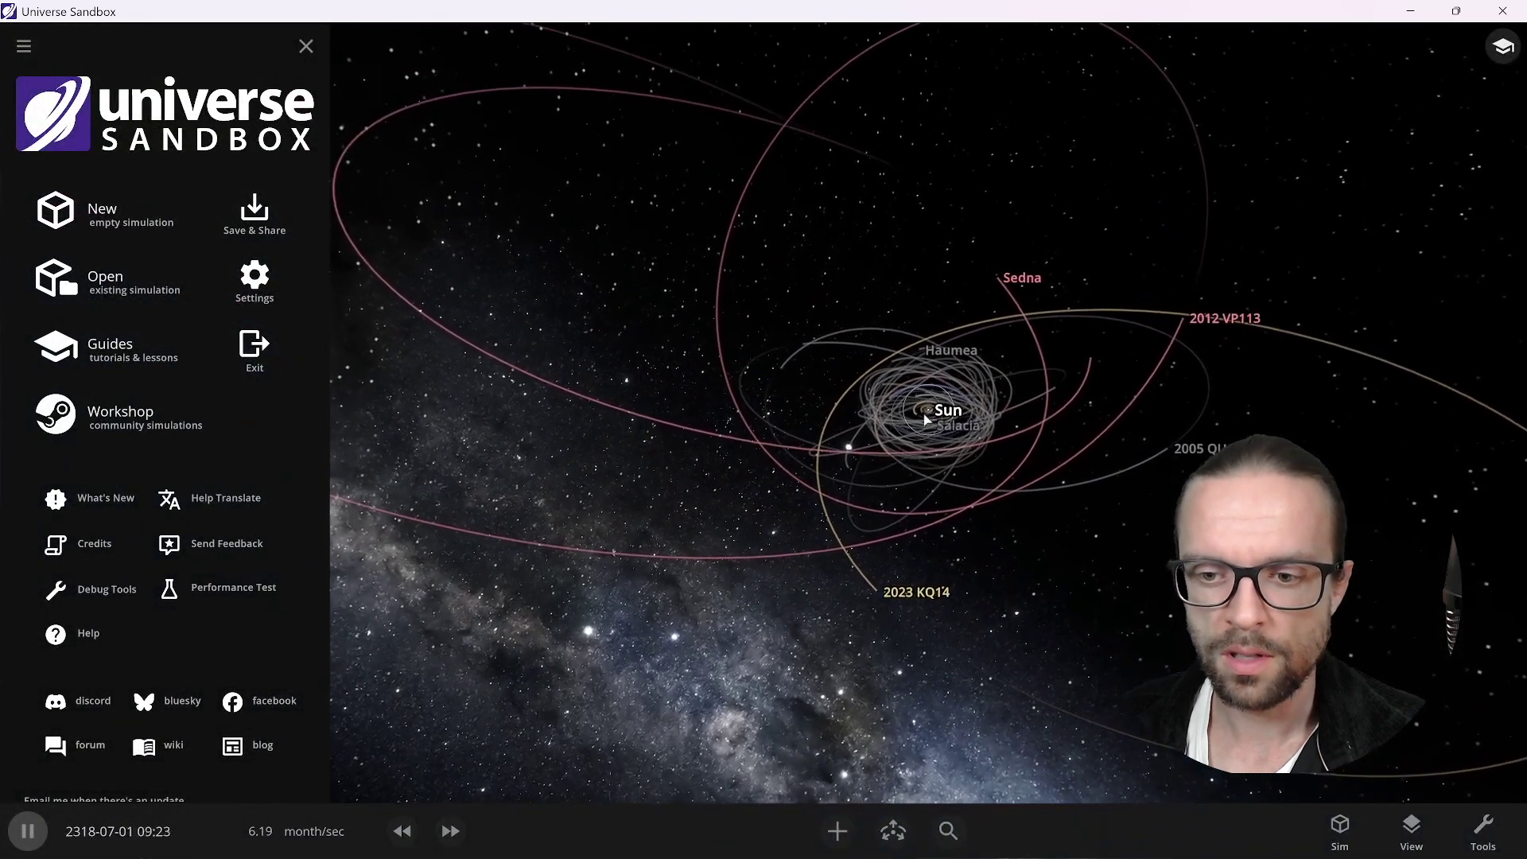
View and dismiss dwarf planet Salacia's details, then zoom in toward the Sun.
click(926, 419)
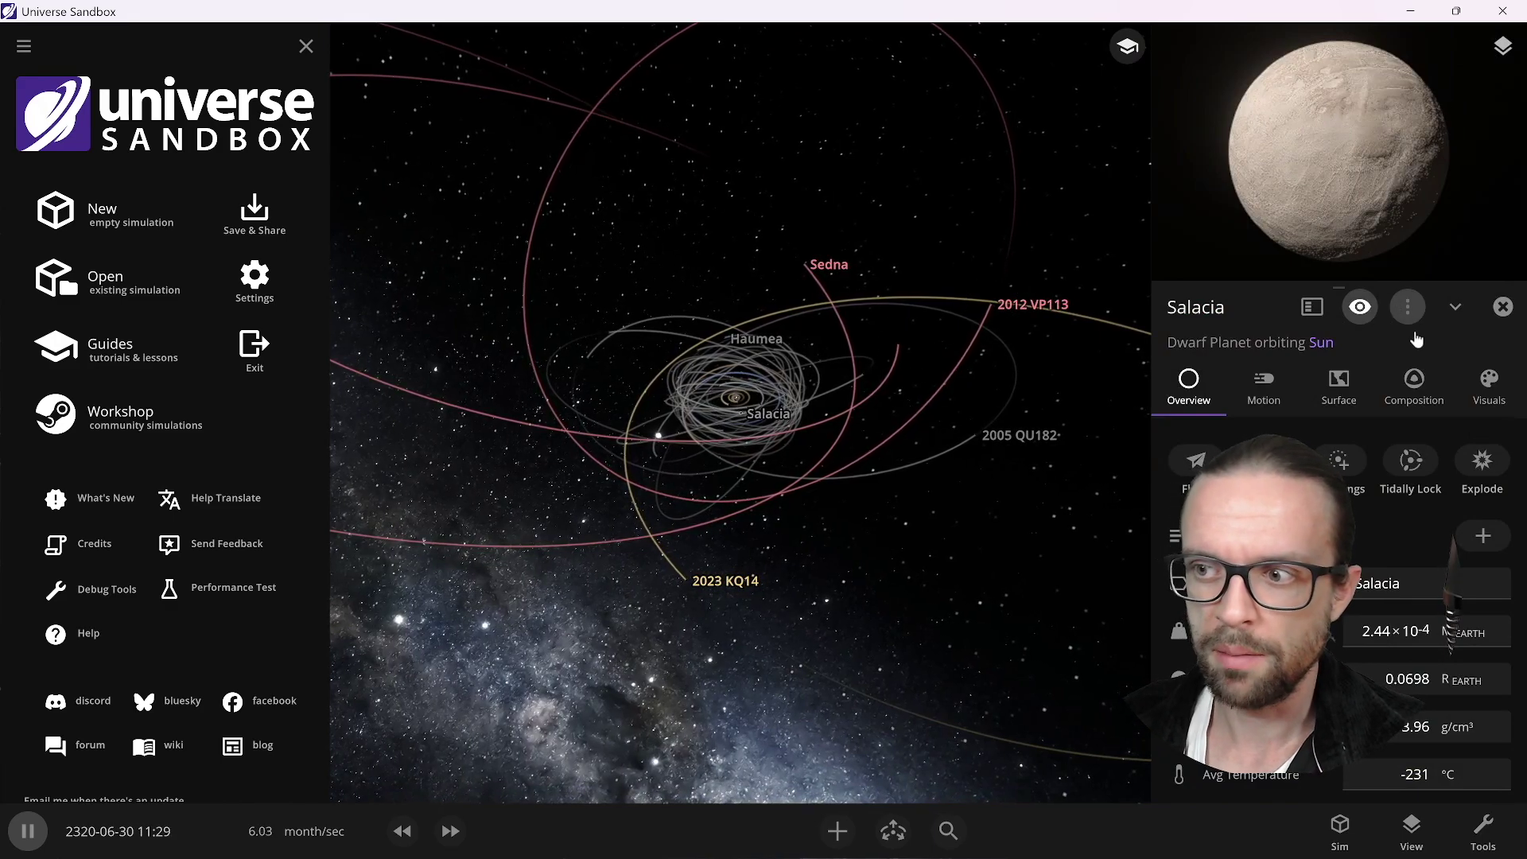
click(1503, 307)
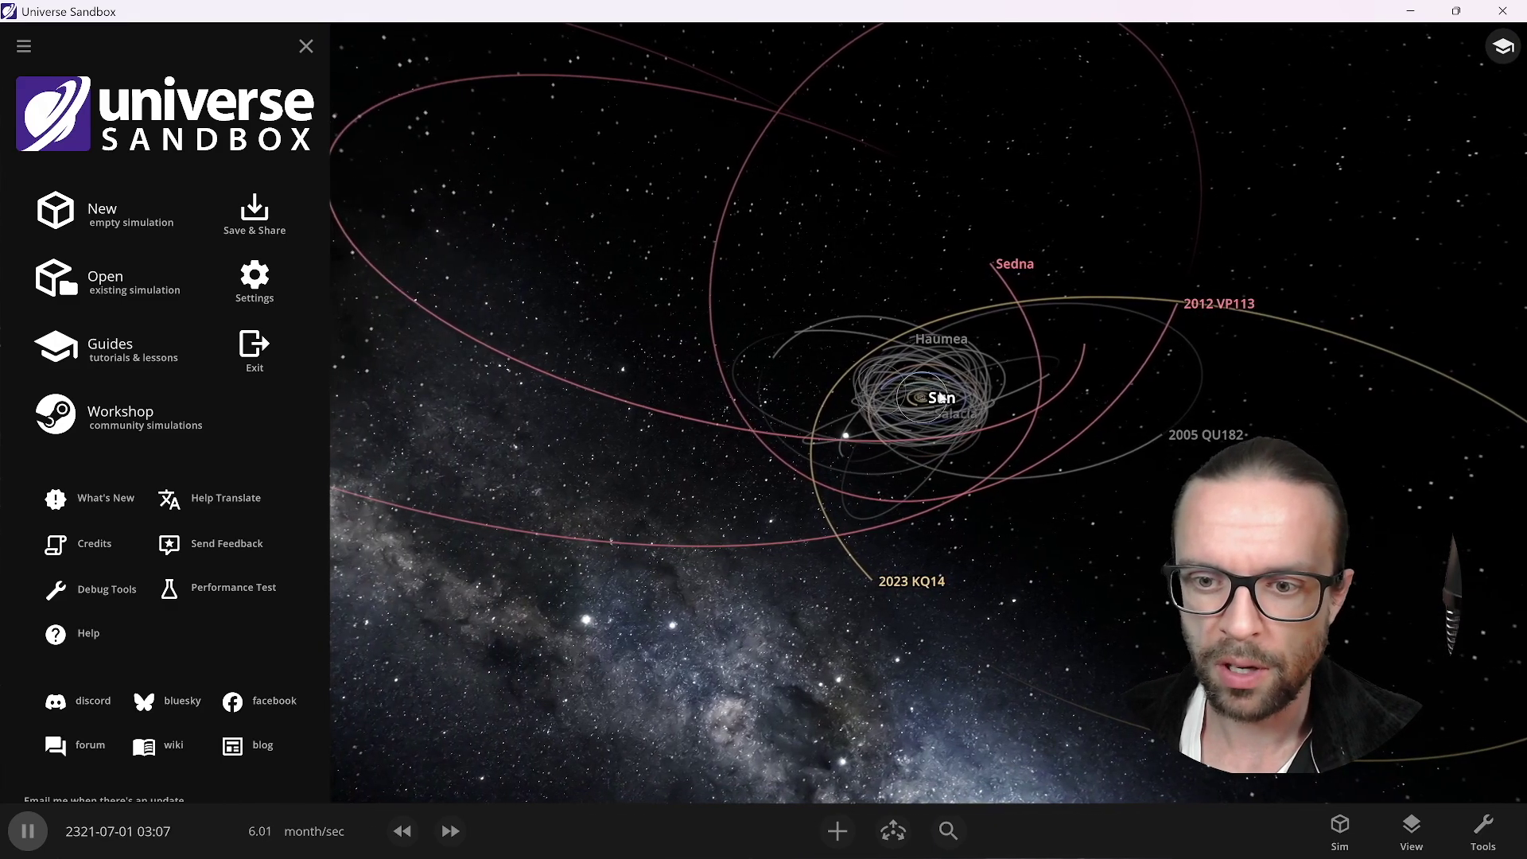
scroll(941, 398, up, 5)
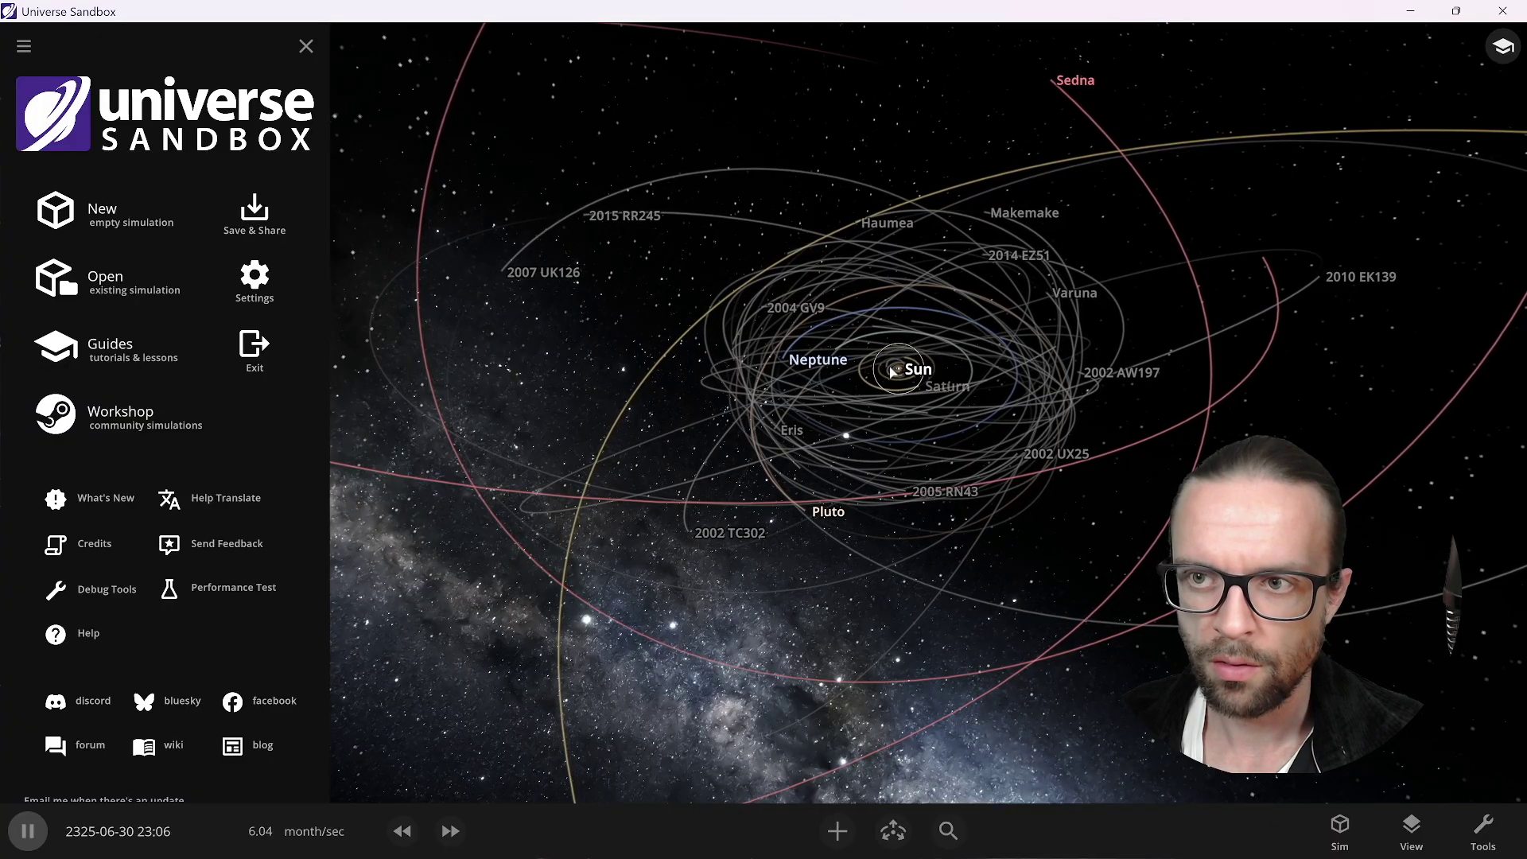
Bring up the Sun's properties, pause the simulation, and hide the main menu.
click(894, 370)
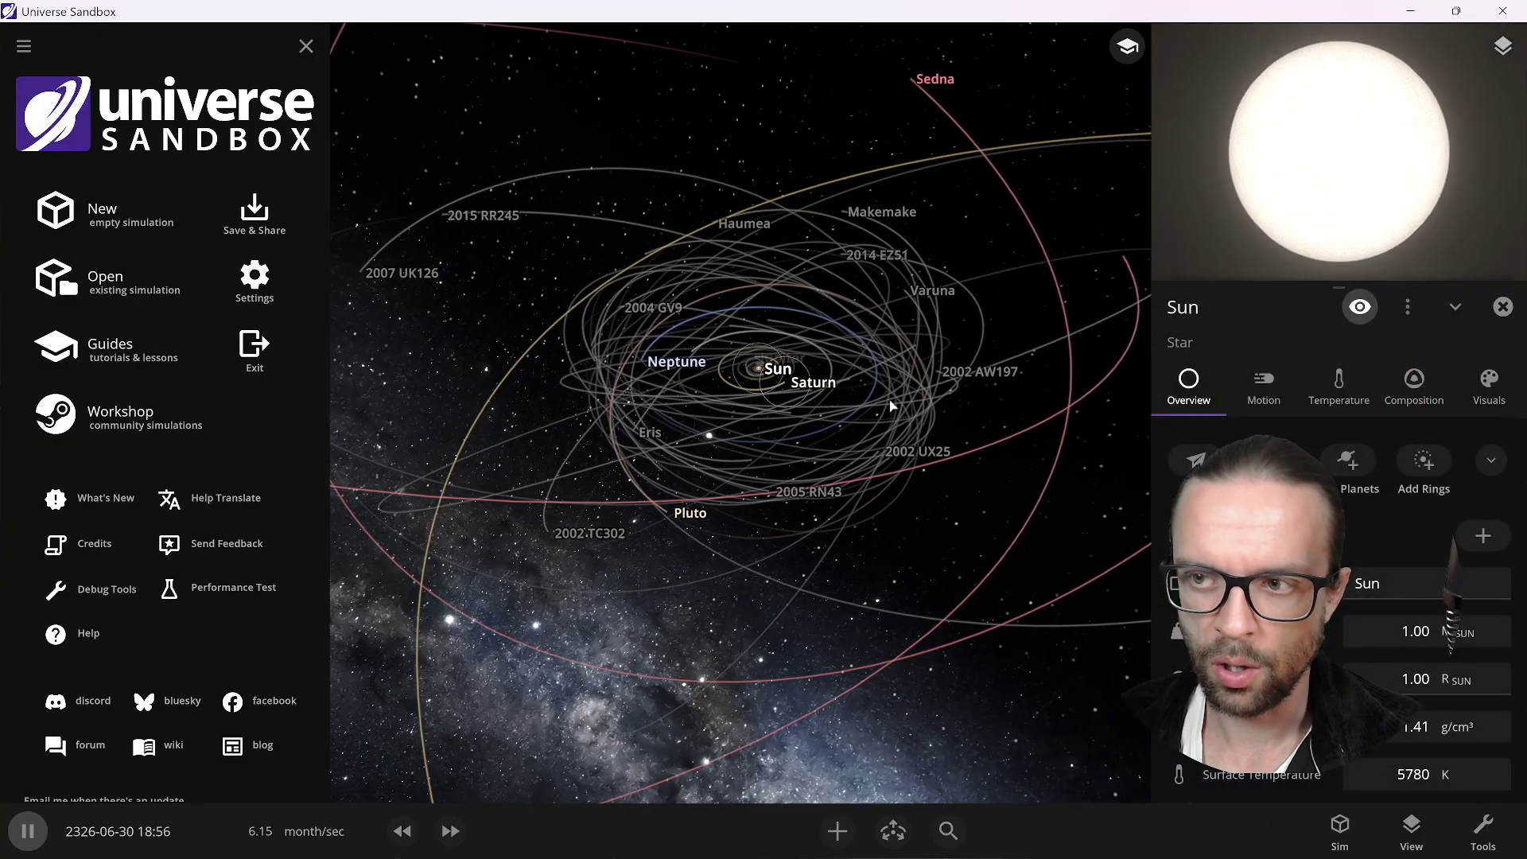
key(space)
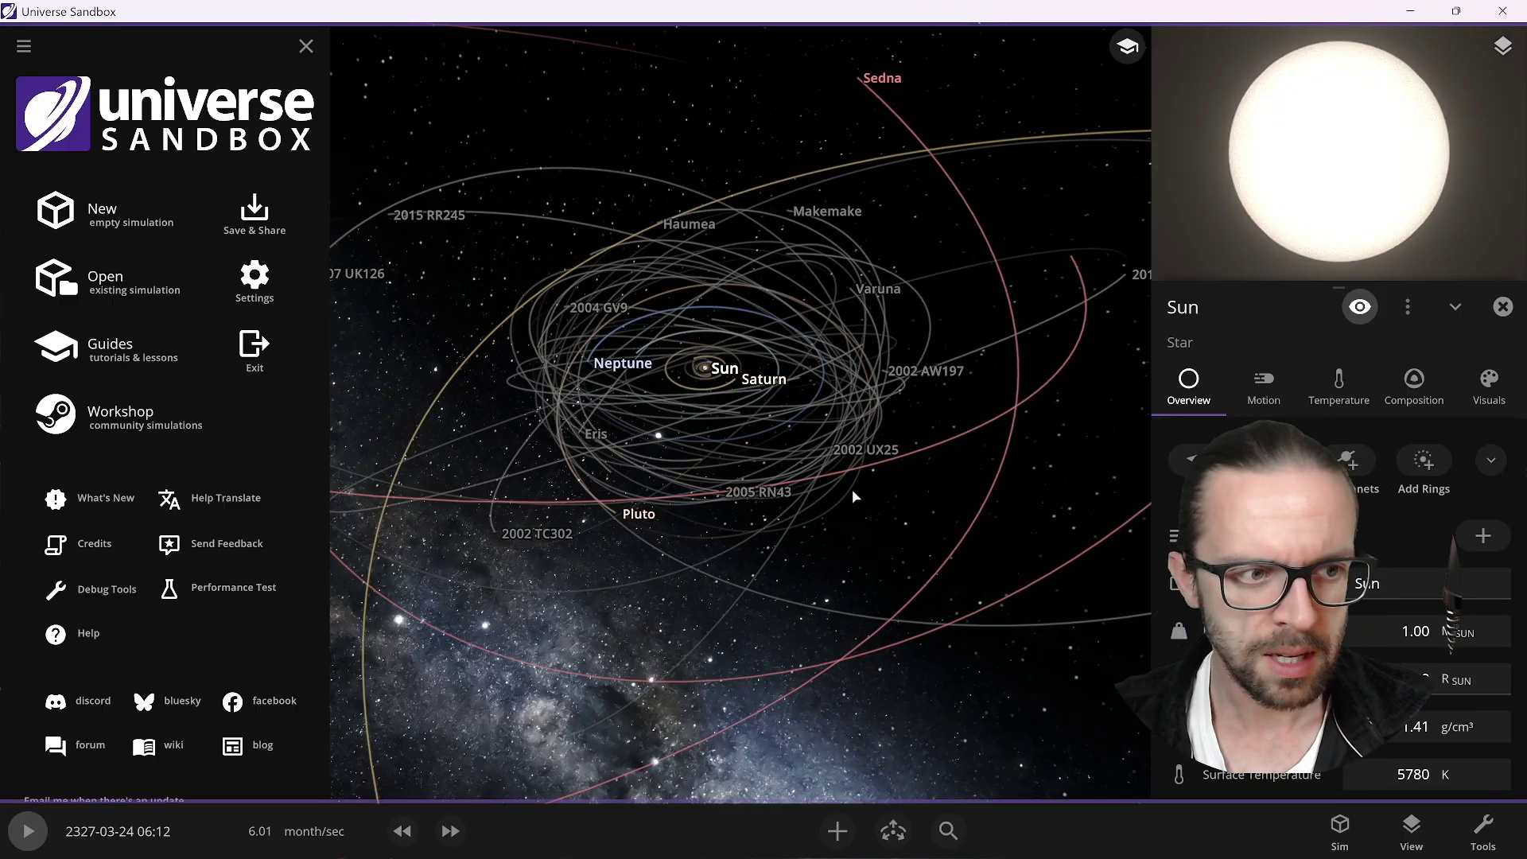
click(305, 46)
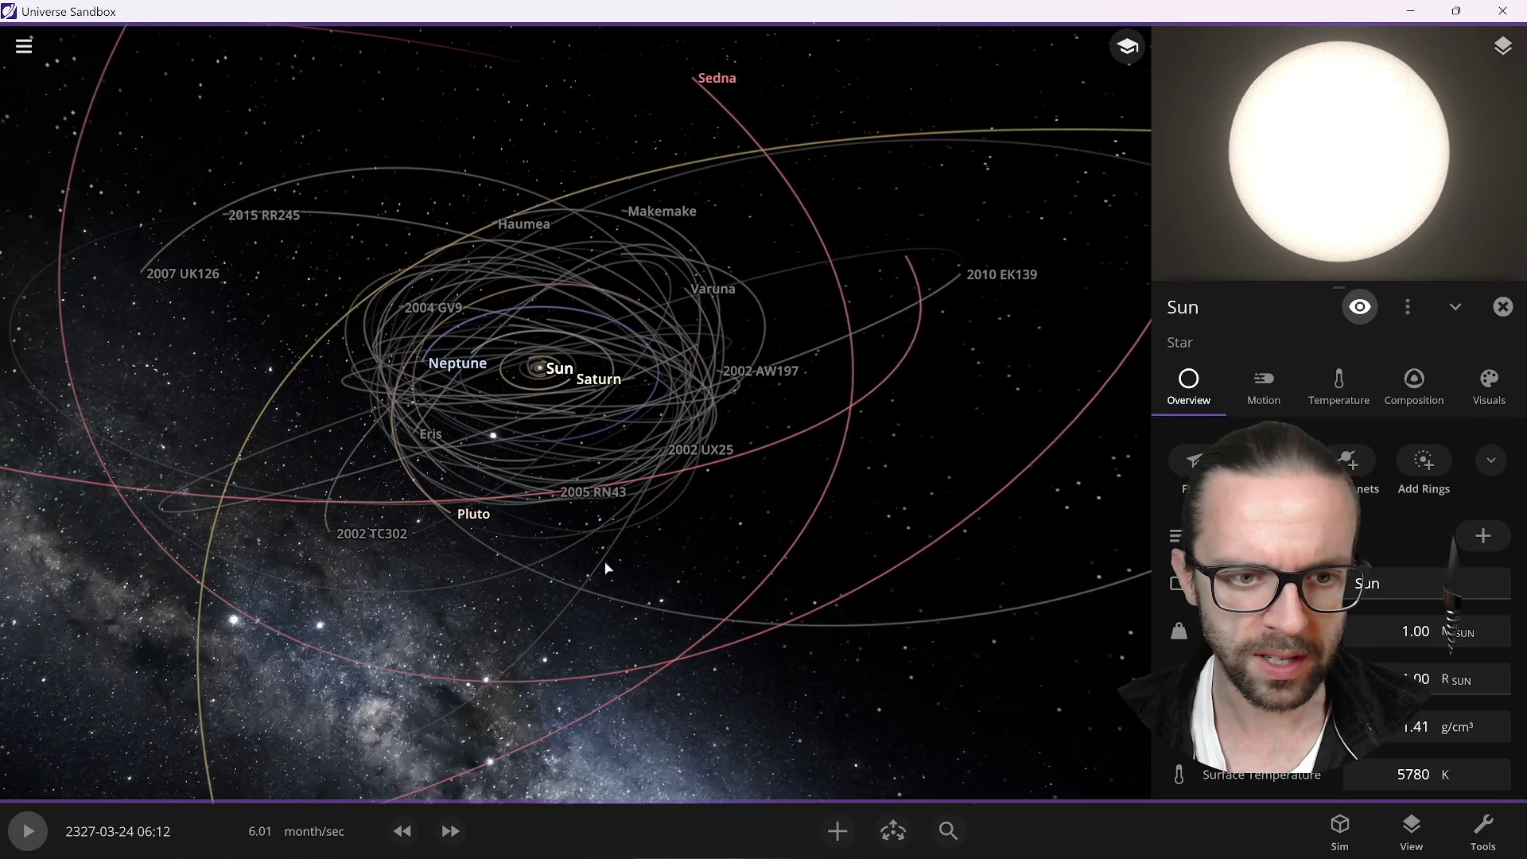
Reorient the camera and zoom out, then slightly in, to frame Sedna's and 2023 KQ14's long orbits.
drag(541, 372, 604, 549)
scroll(604, 549, down, 5)
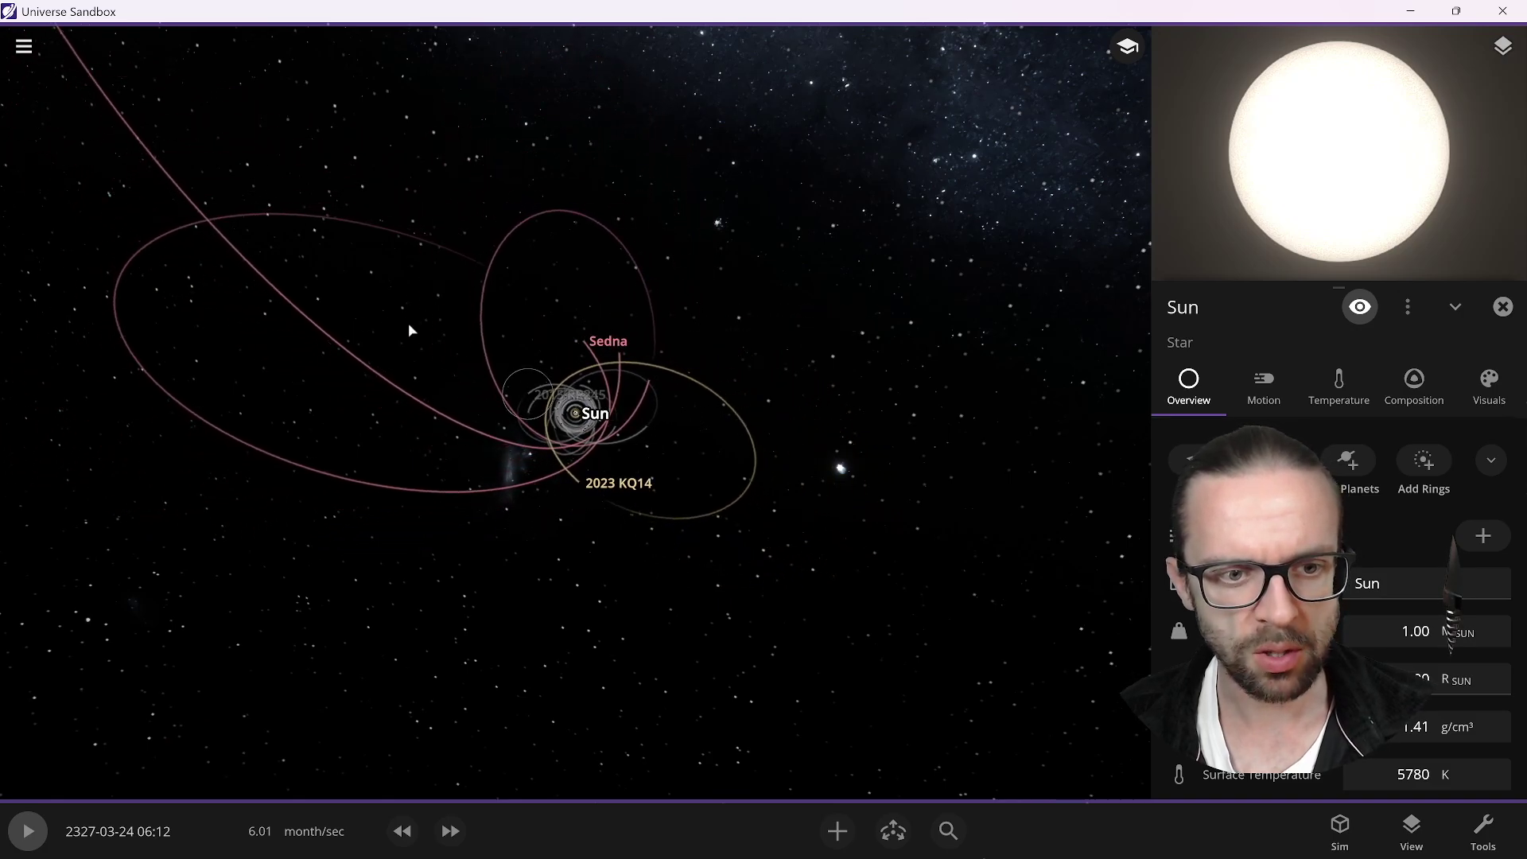
scroll(382, 372, down, 5)
scroll(548, 383, up, 5)
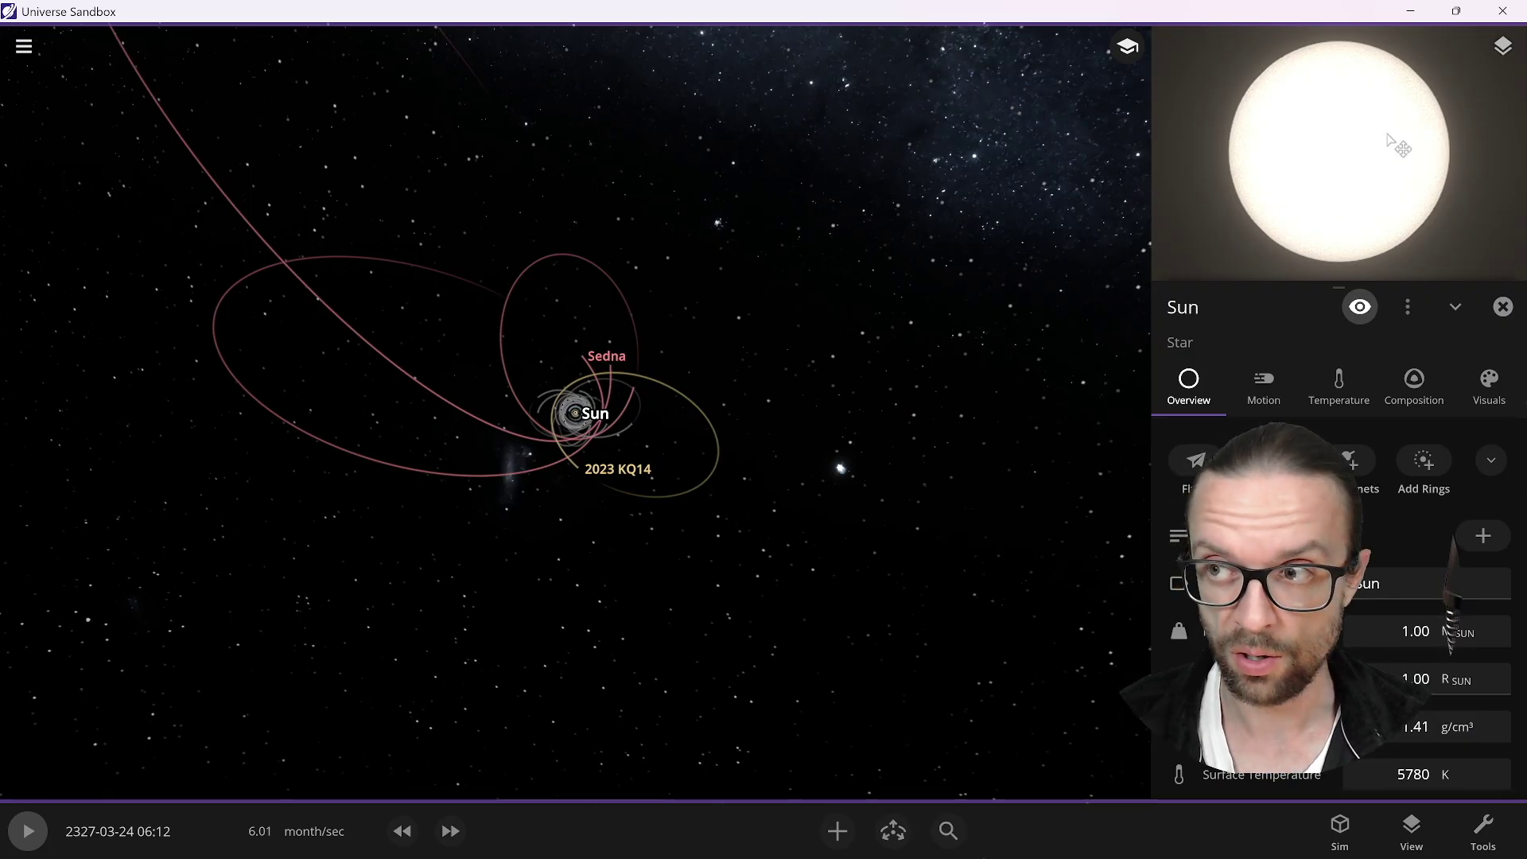
Close the Sun's details, then find Sedna through search and briefly view its details.
click(1503, 307)
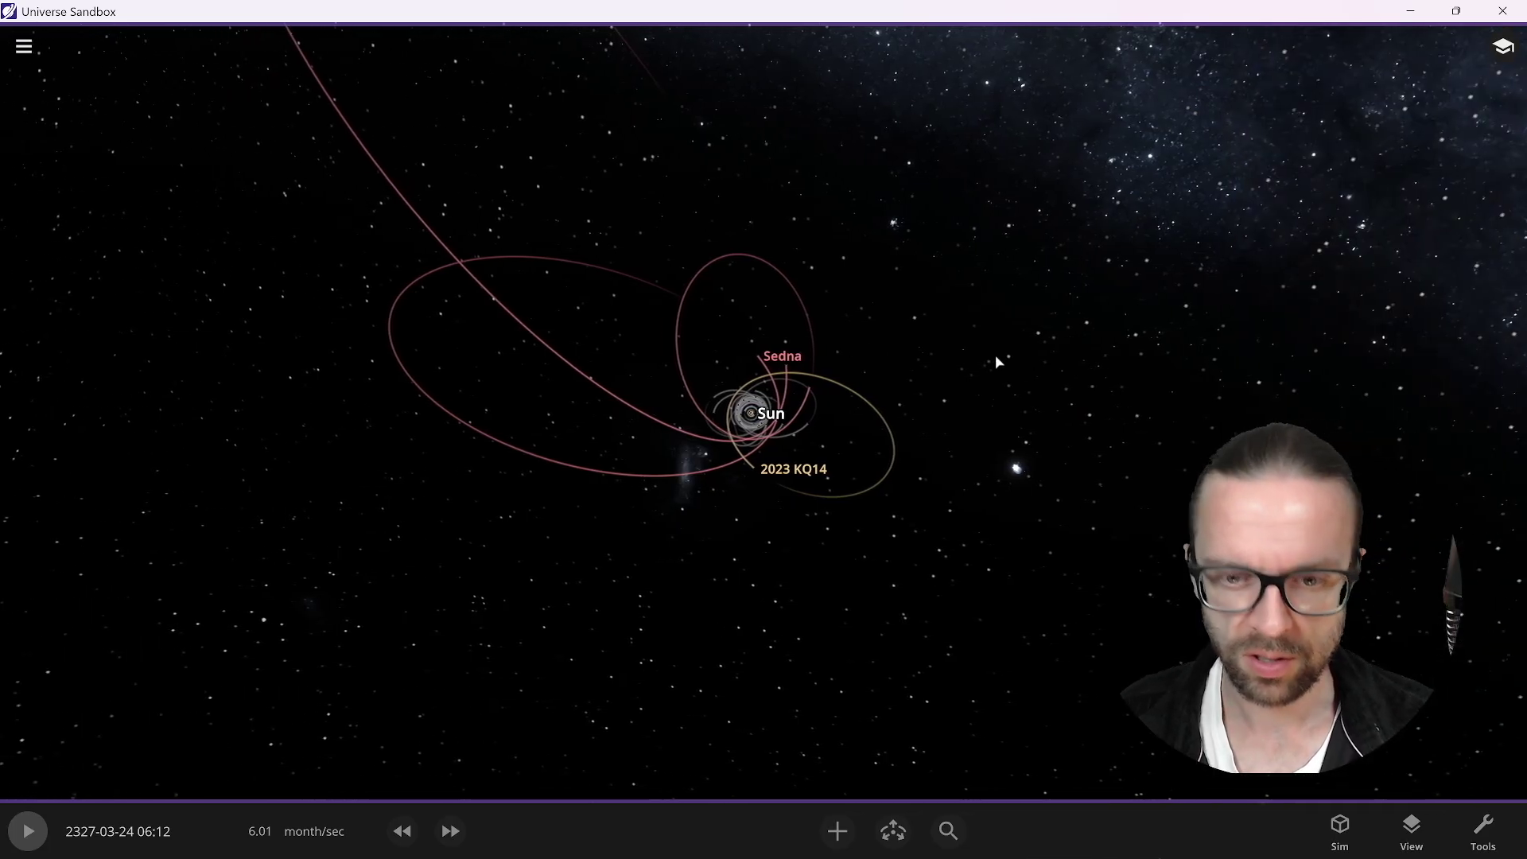
key(ctrl+f)
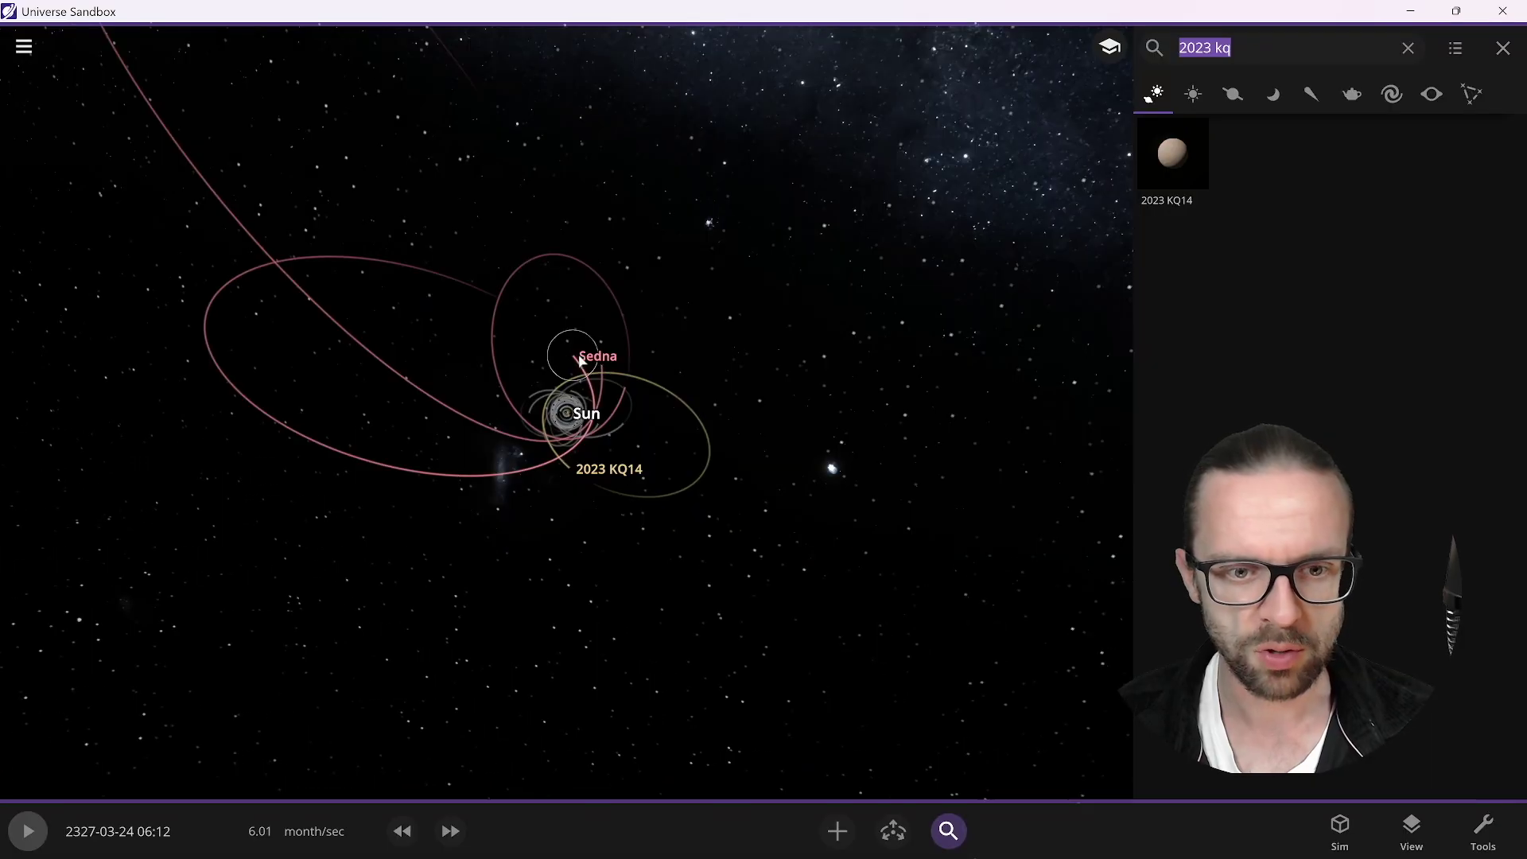
click(587, 359)
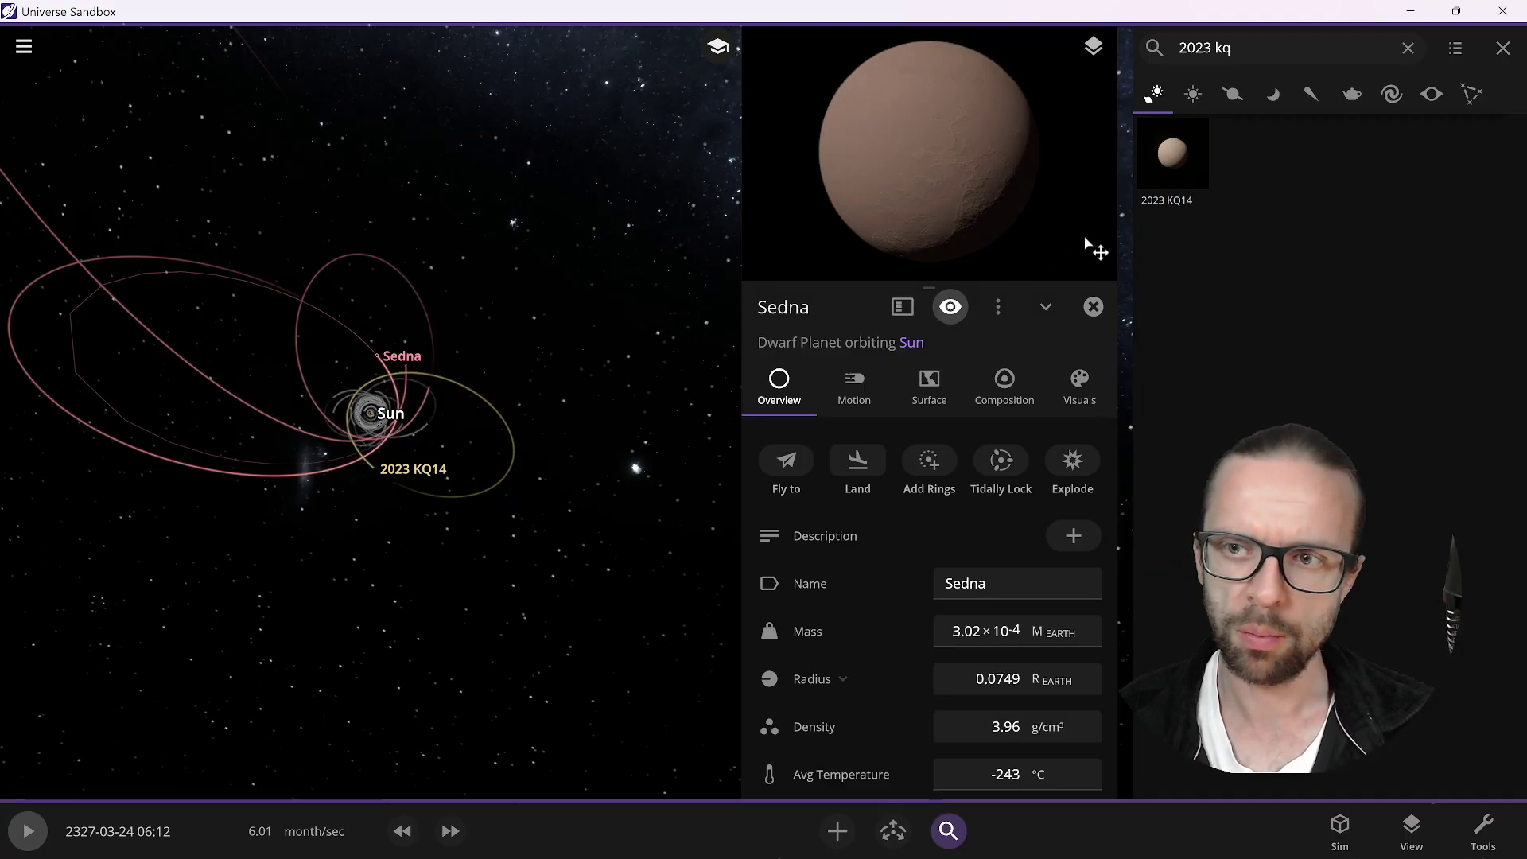
click(1094, 307)
Search '2012 vp' to show 2012 VP113's details and orbit the view around the sednoids.
click(1286, 48)
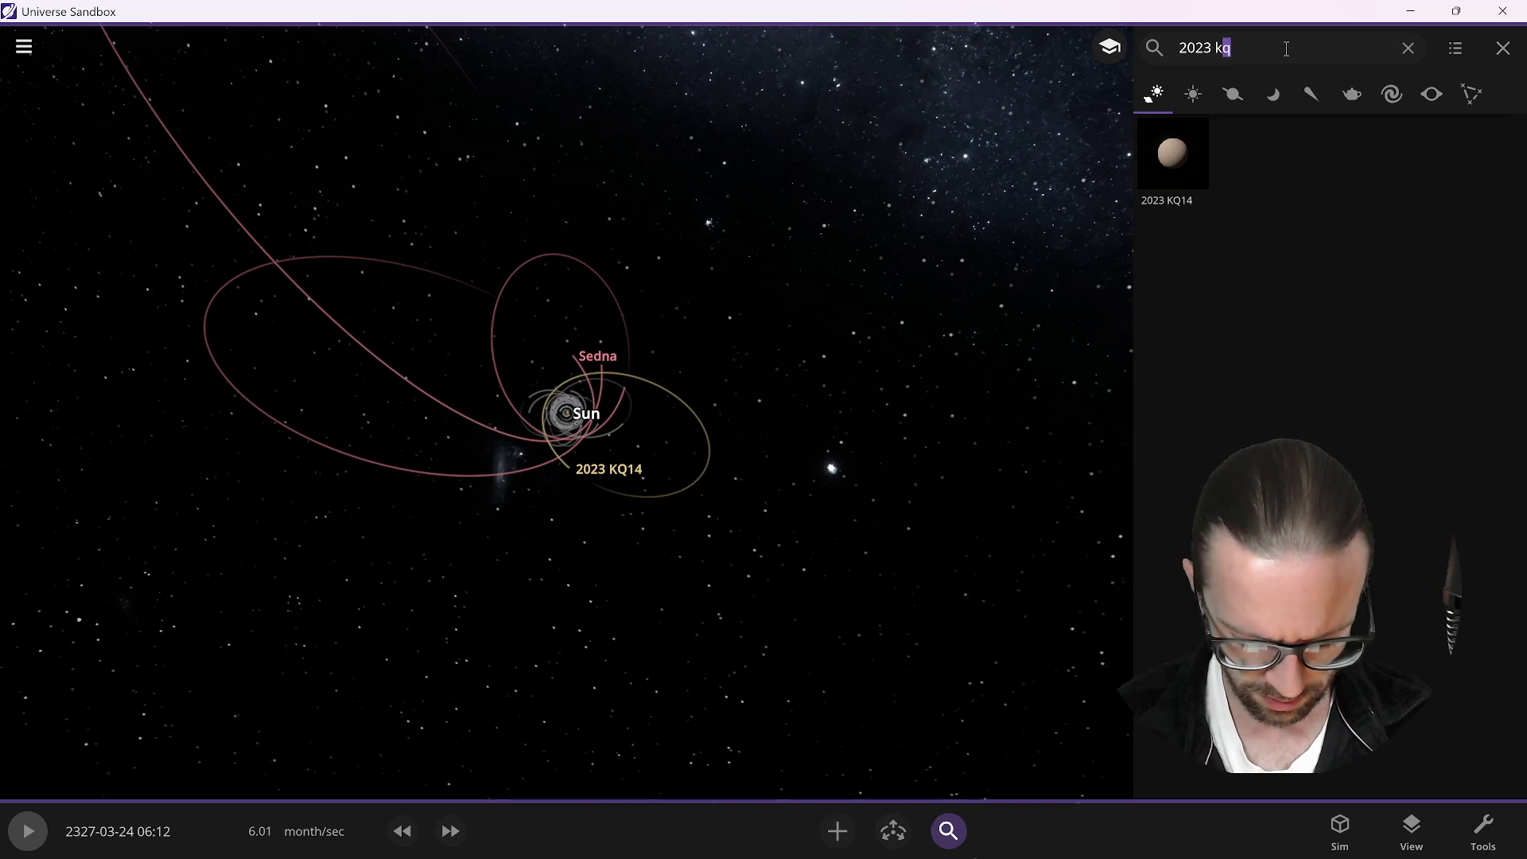
key(BackSpace)
key(BackSpace)
text(2020)
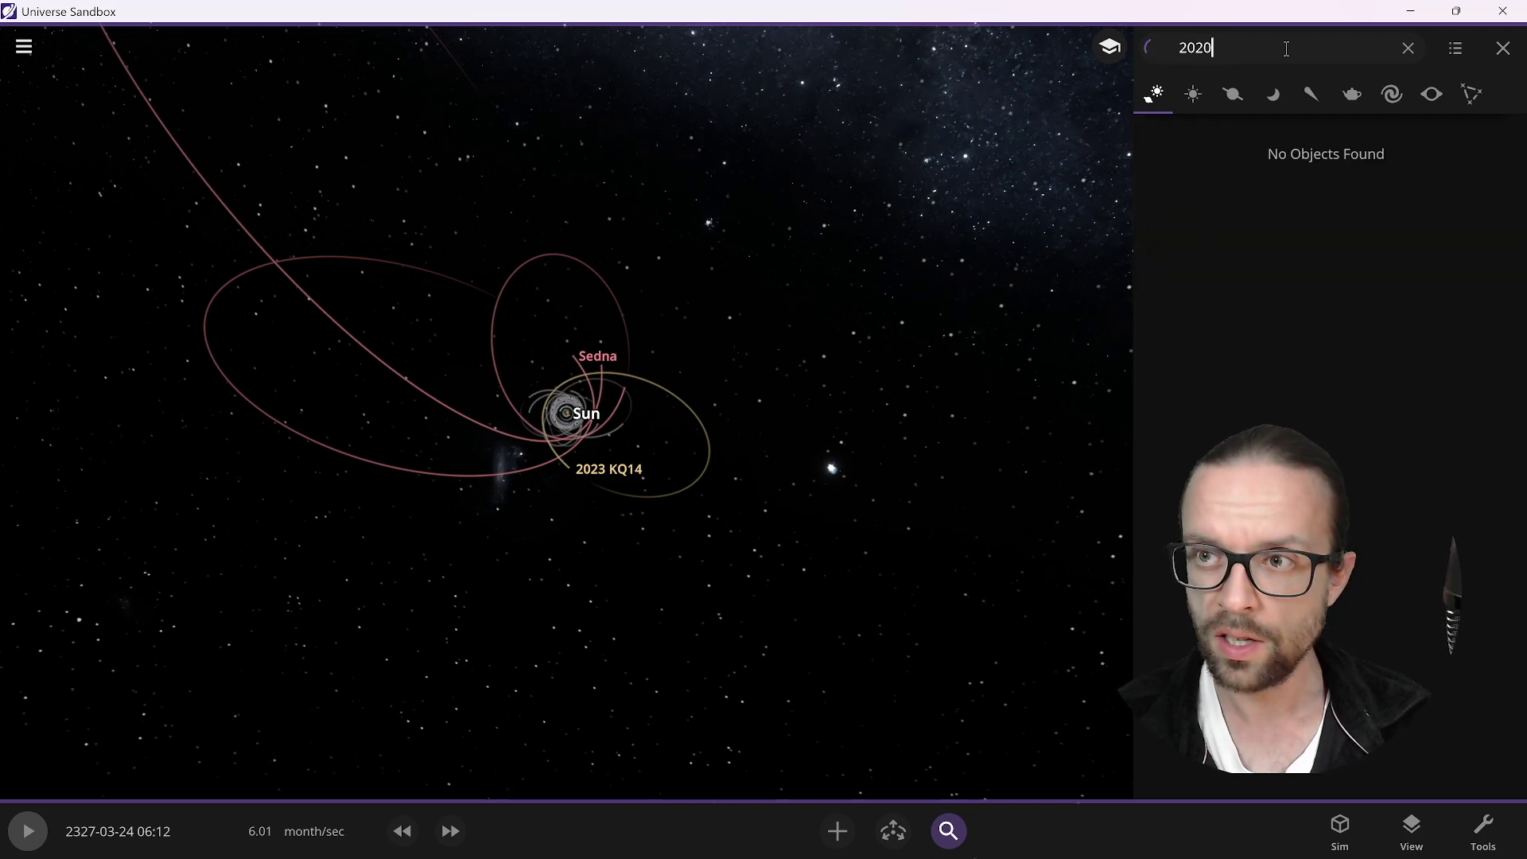
key(BackSpace)
key(BackSpace)
text(12)
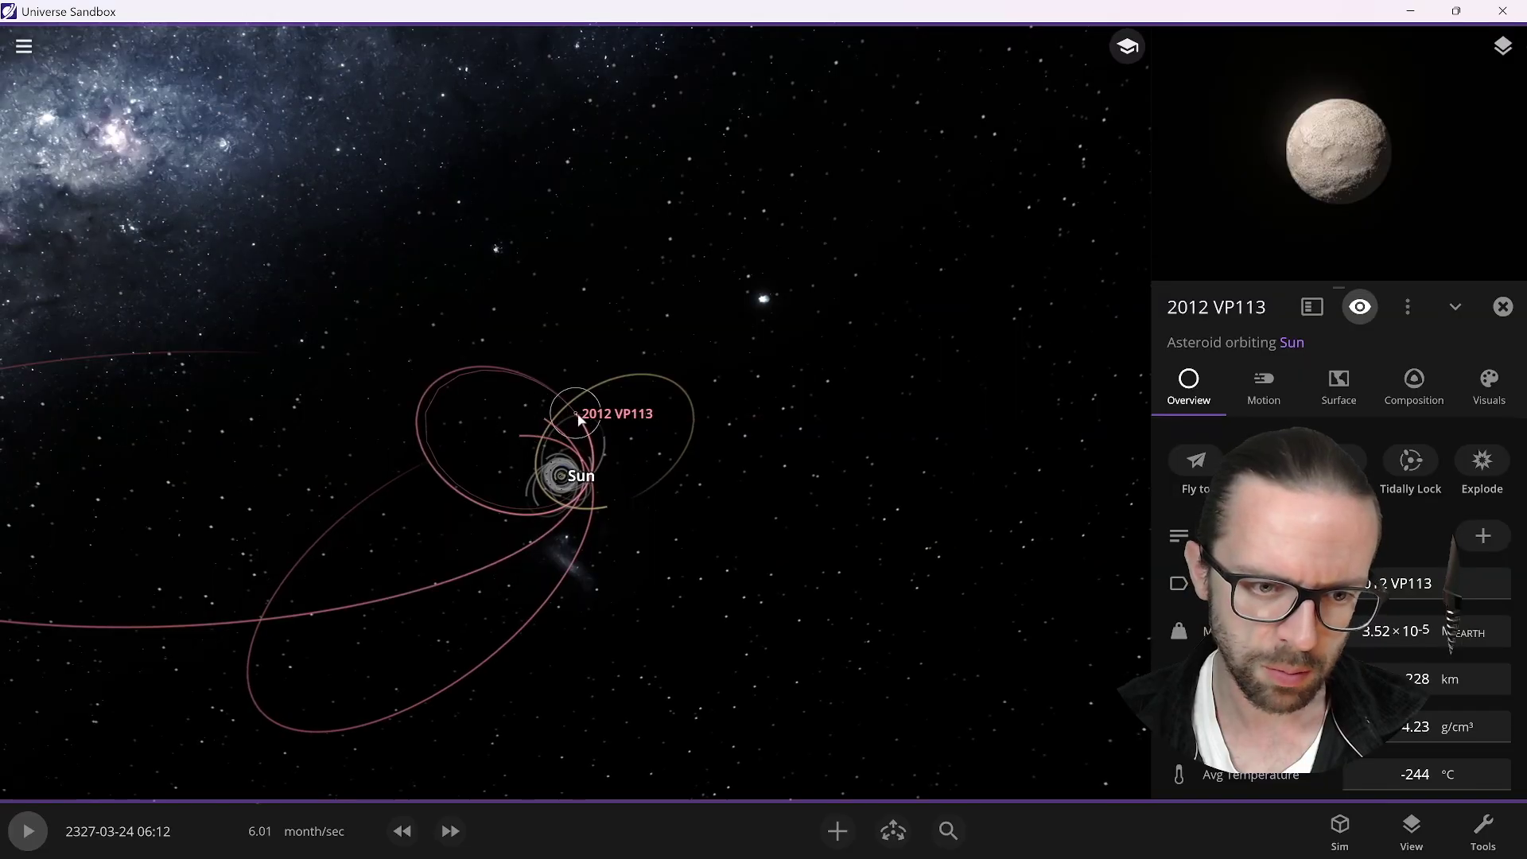
drag(413, 317, 828, 279)
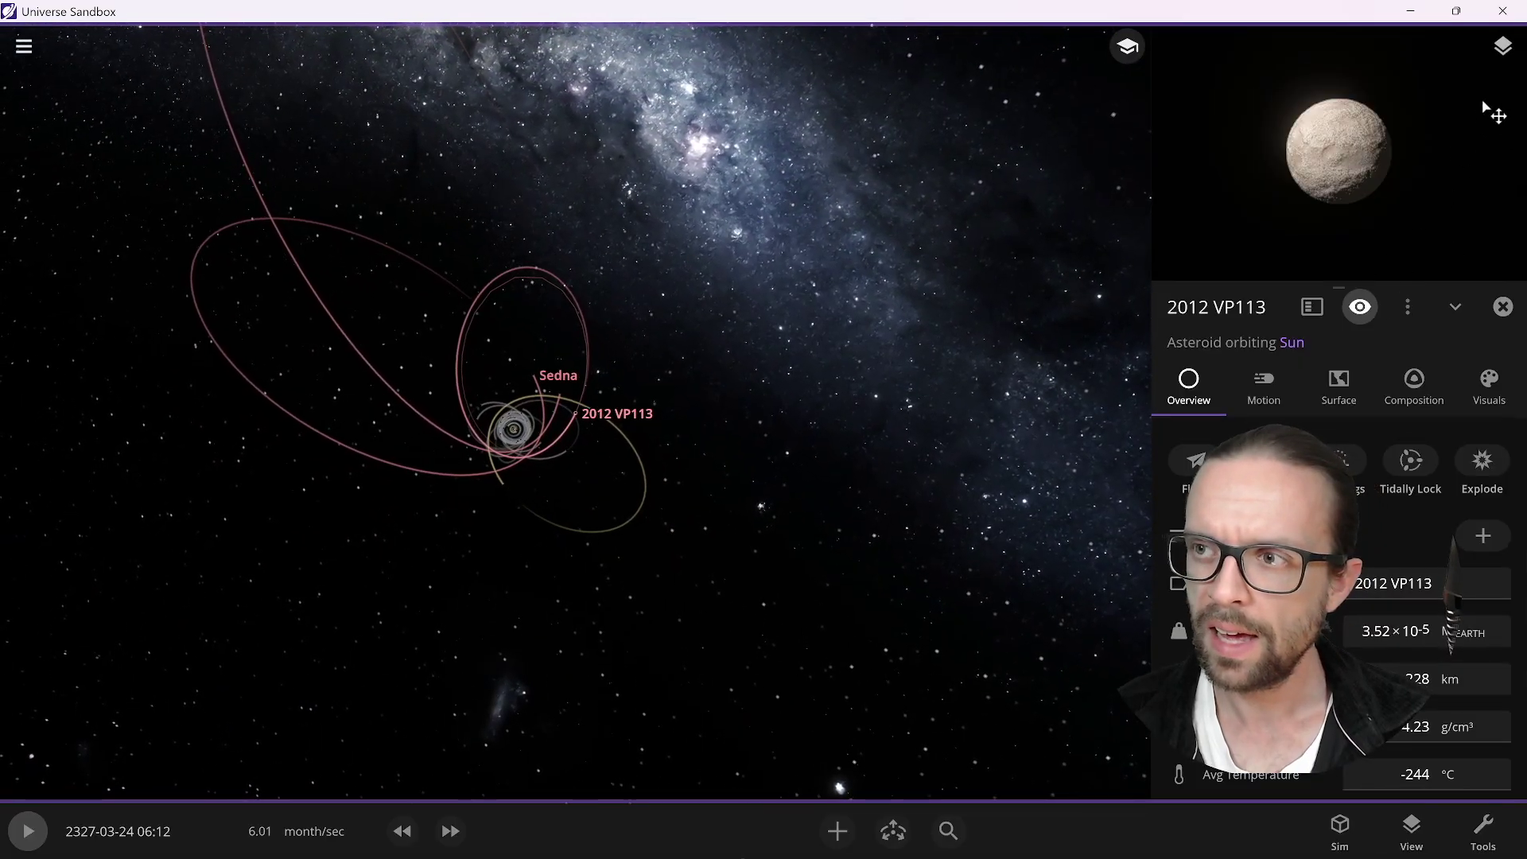
Close 2012 VP113's panel and search '54' to open 541132 Leleākūhonua (2015 TG387).
click(1503, 307)
key(ctrl+f)
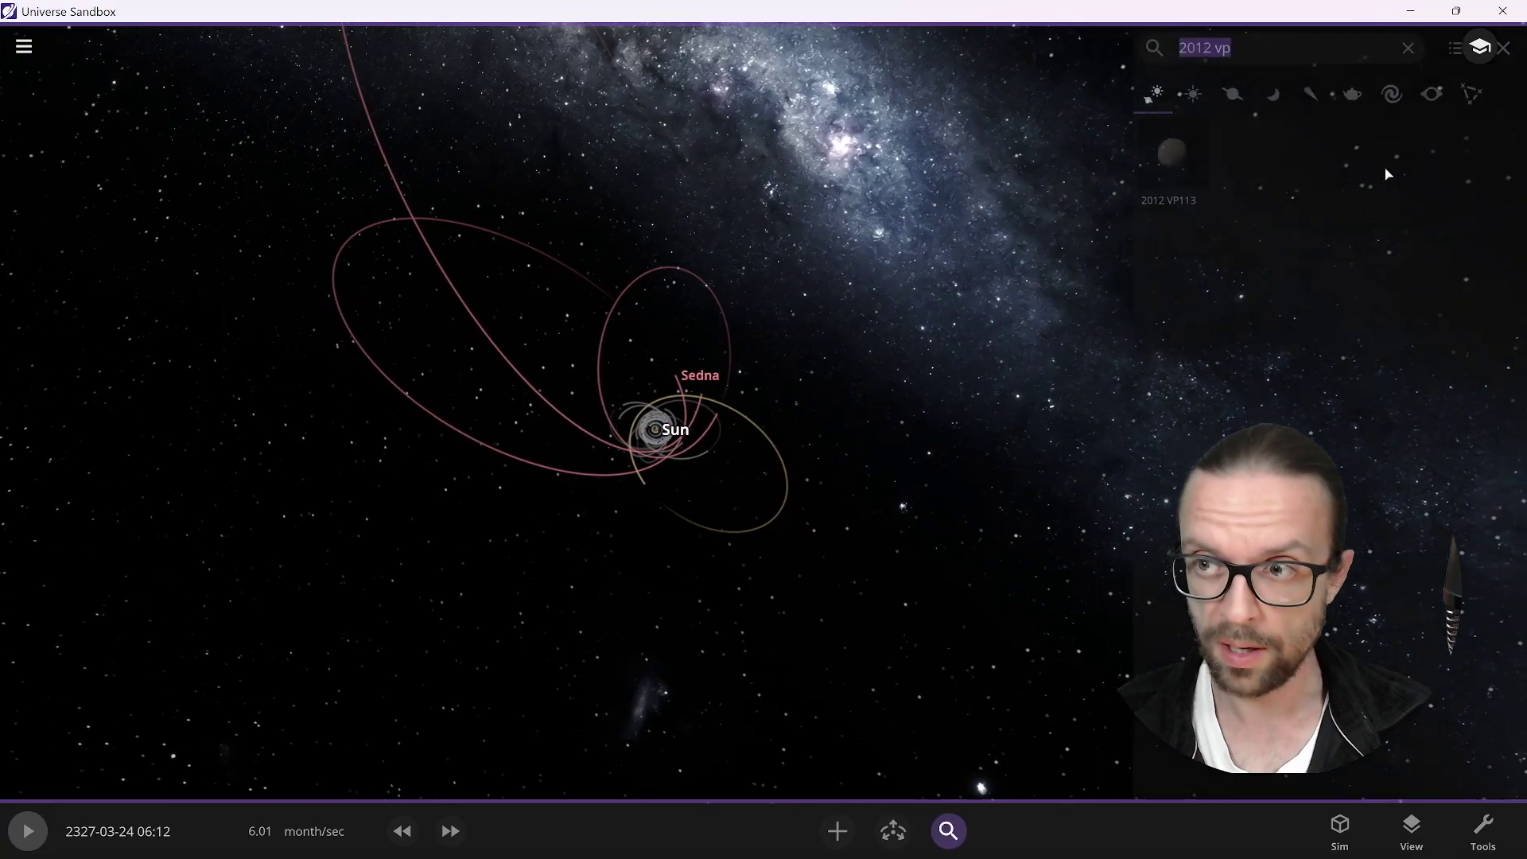
key(BackSpace)
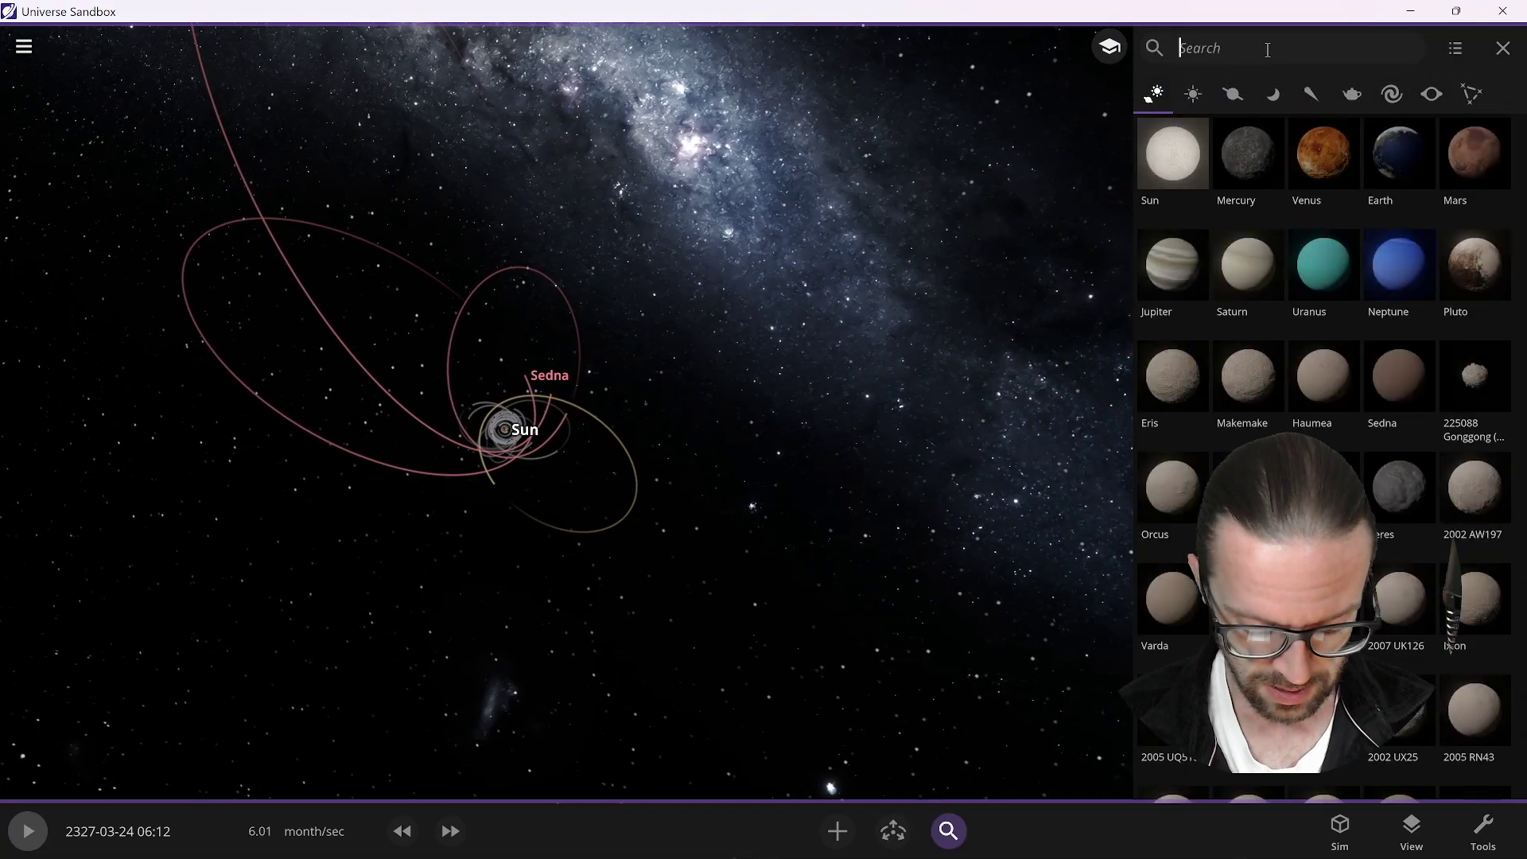
text(541)
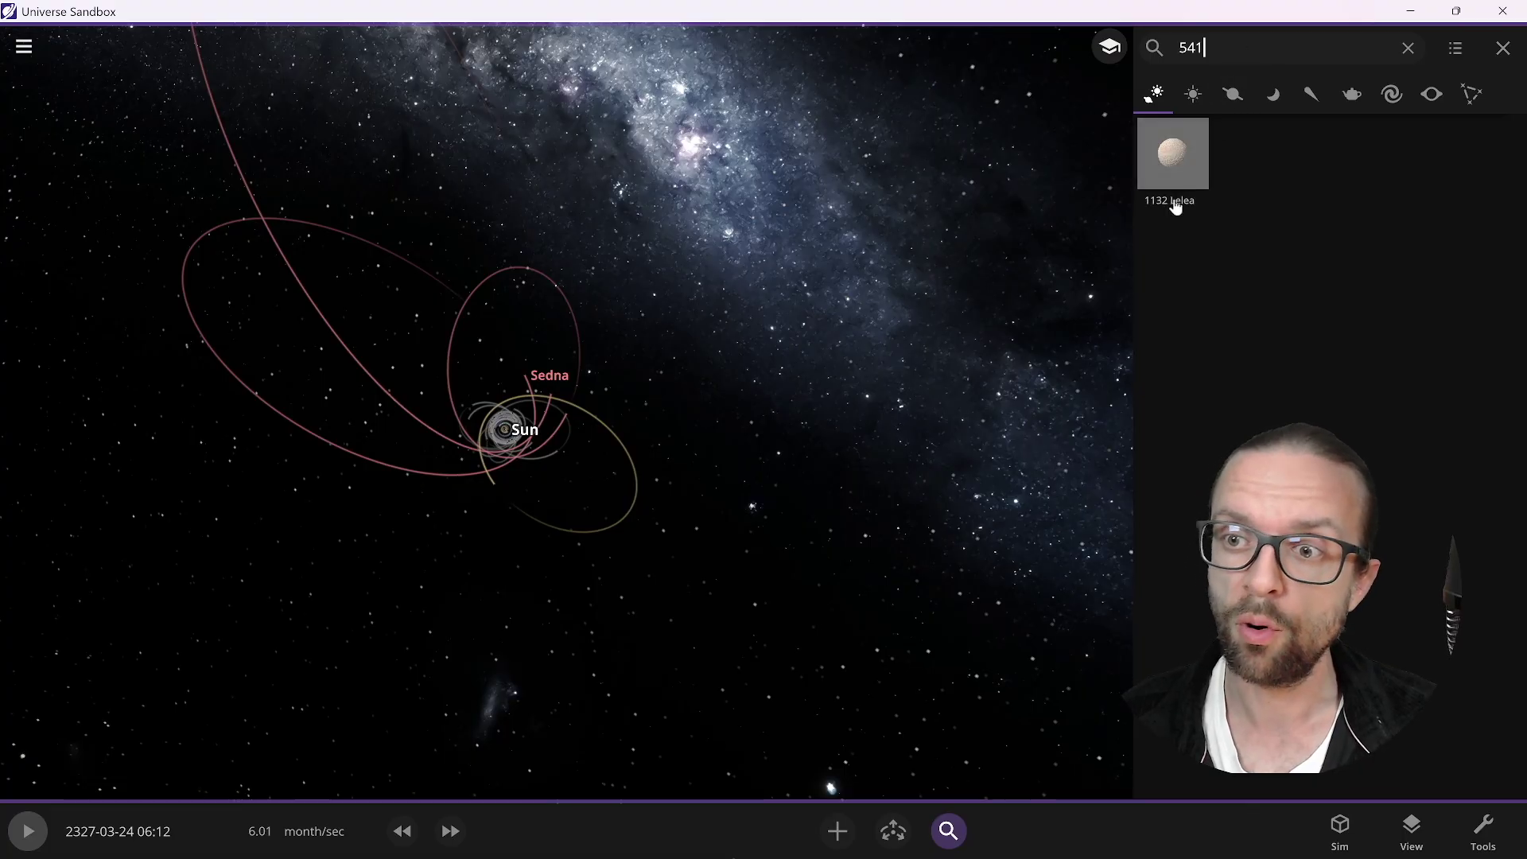
click(1169, 156)
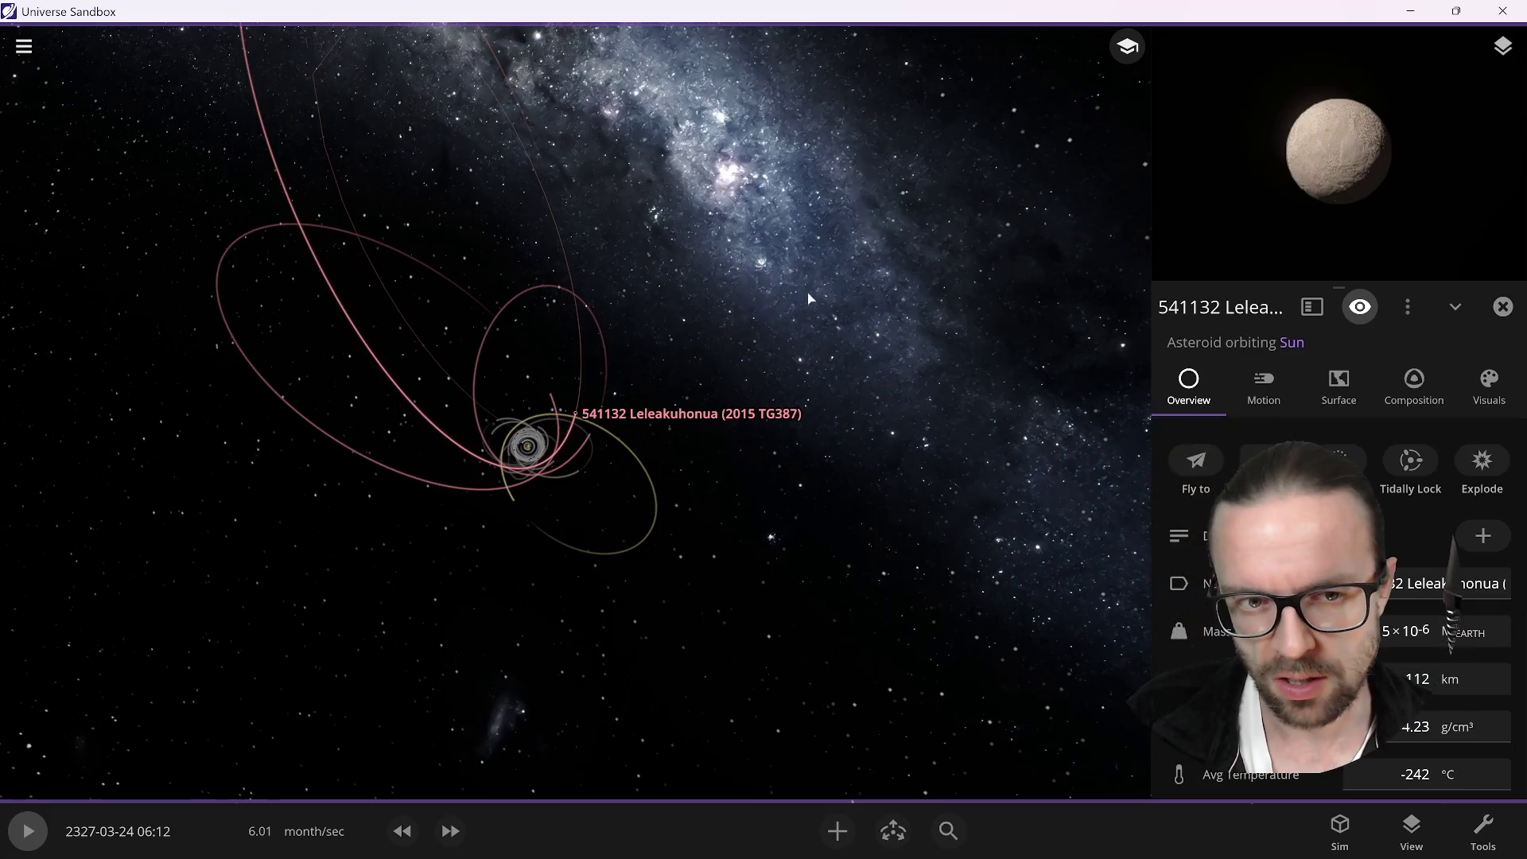
Rotate the view around the orbits and dismiss Leleākūhonua's details panel.
drag(833, 291, 873, 335)
key(Escape)
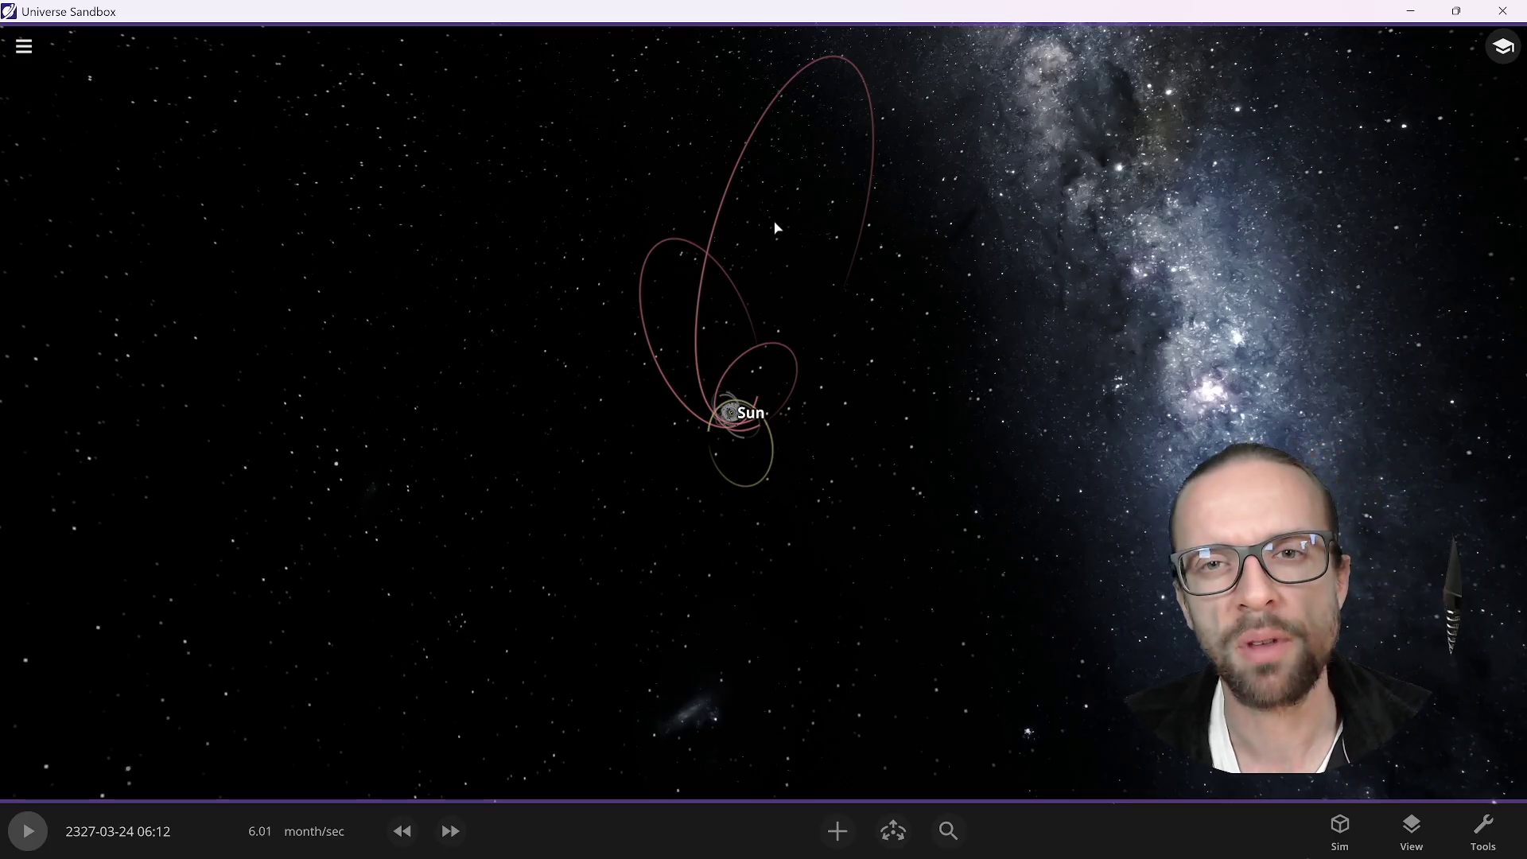
scroll(726, 444, up, 4)
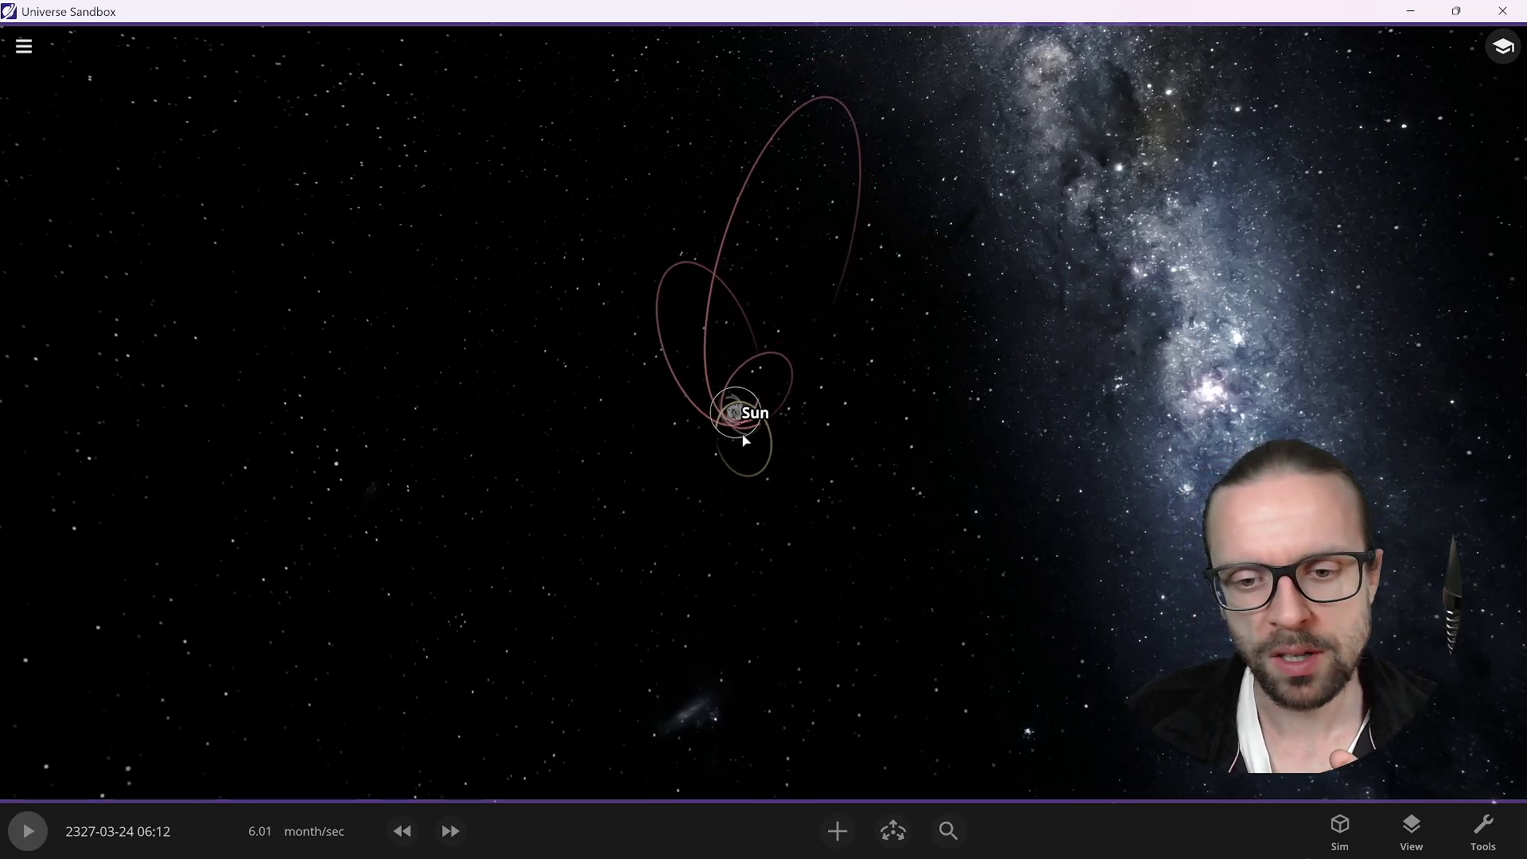
drag(727, 444, 691, 294)
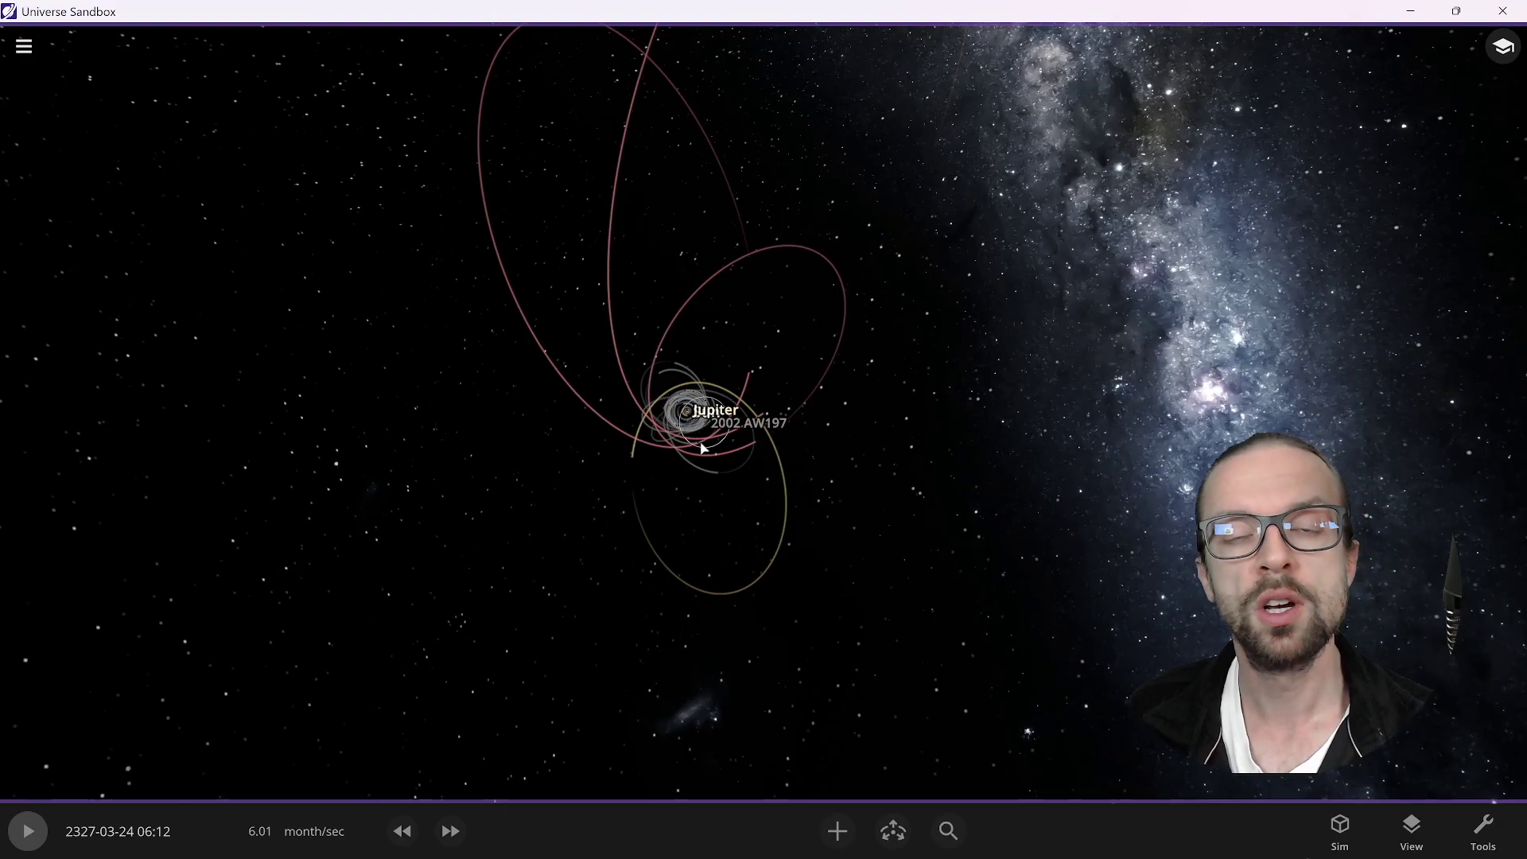
drag(703, 448, 650, 262)
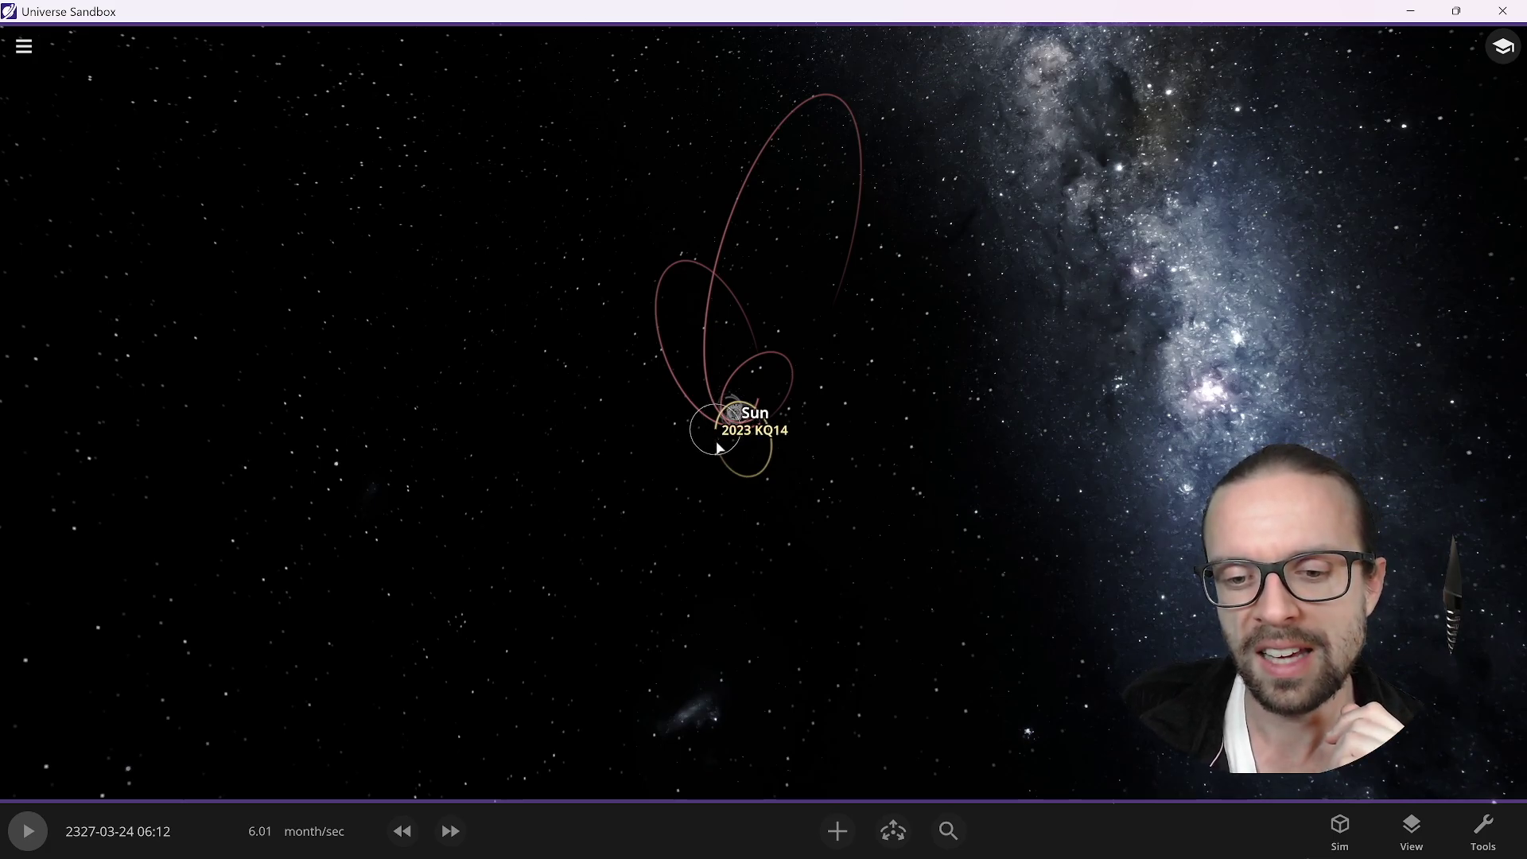
Tilt the camera upward slightly so the sednoid orbits and 2023 KQ14 spread apart.
drag(720, 436, 644, 199)
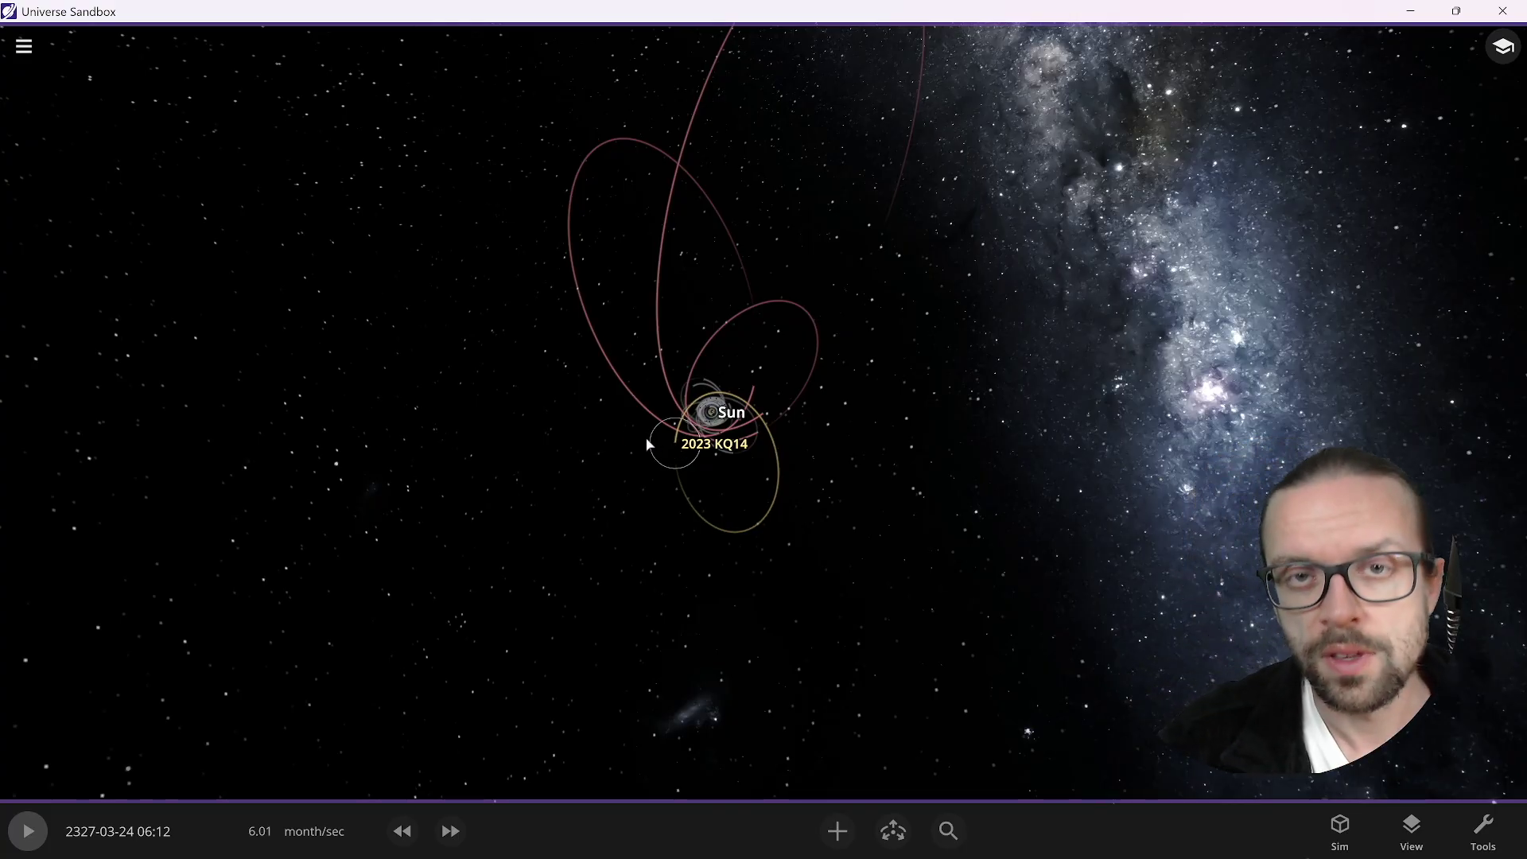
Orbit the camera edge-on, then sideways, to show the clustered sednoid orbits from a low angle.
drag(623, 443, 559, 529)
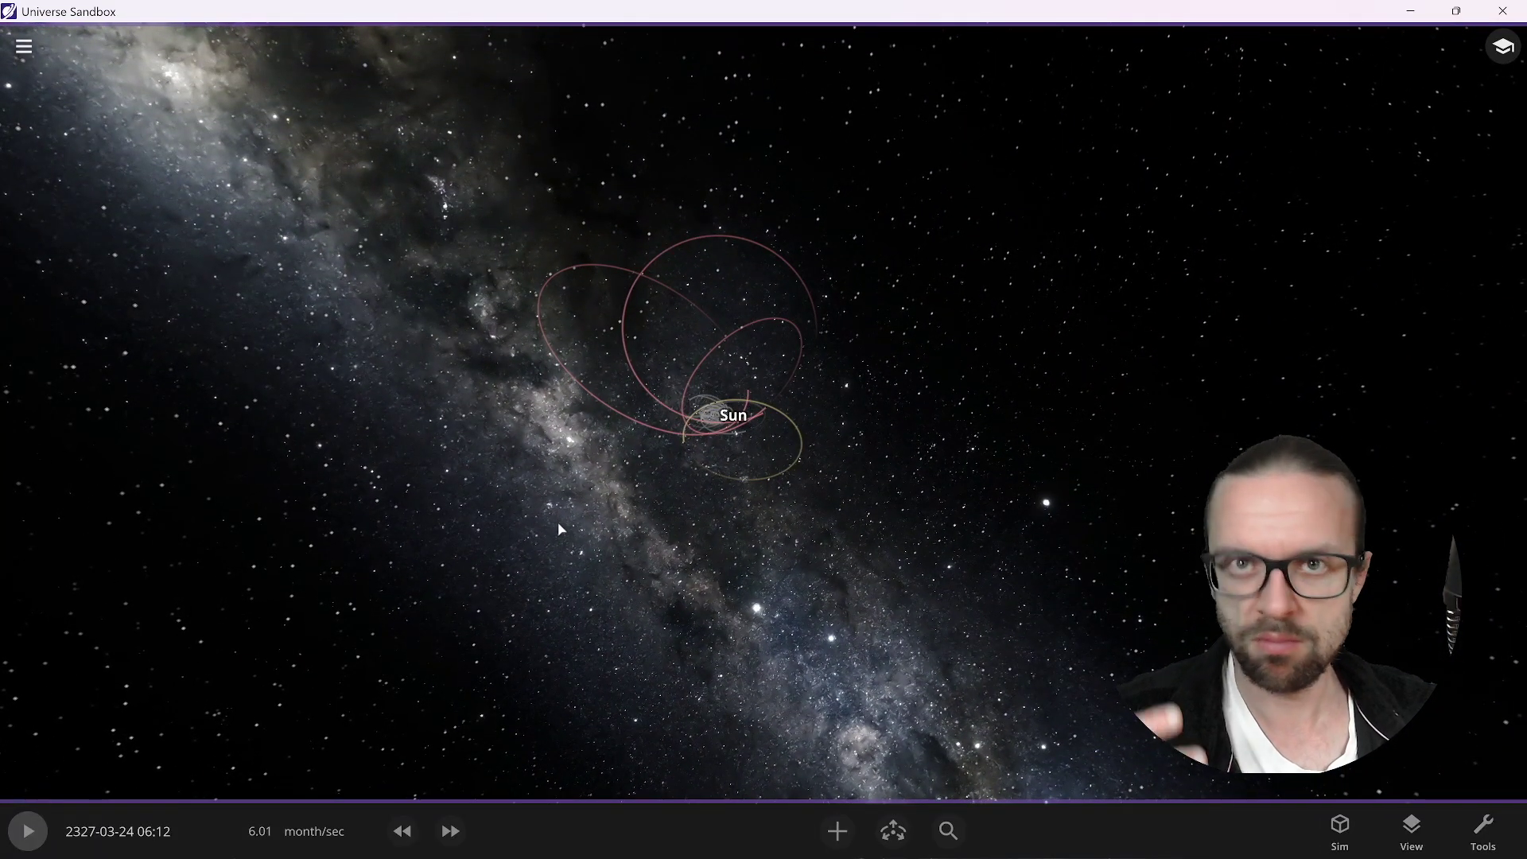
drag(600, 493, 731, 476)
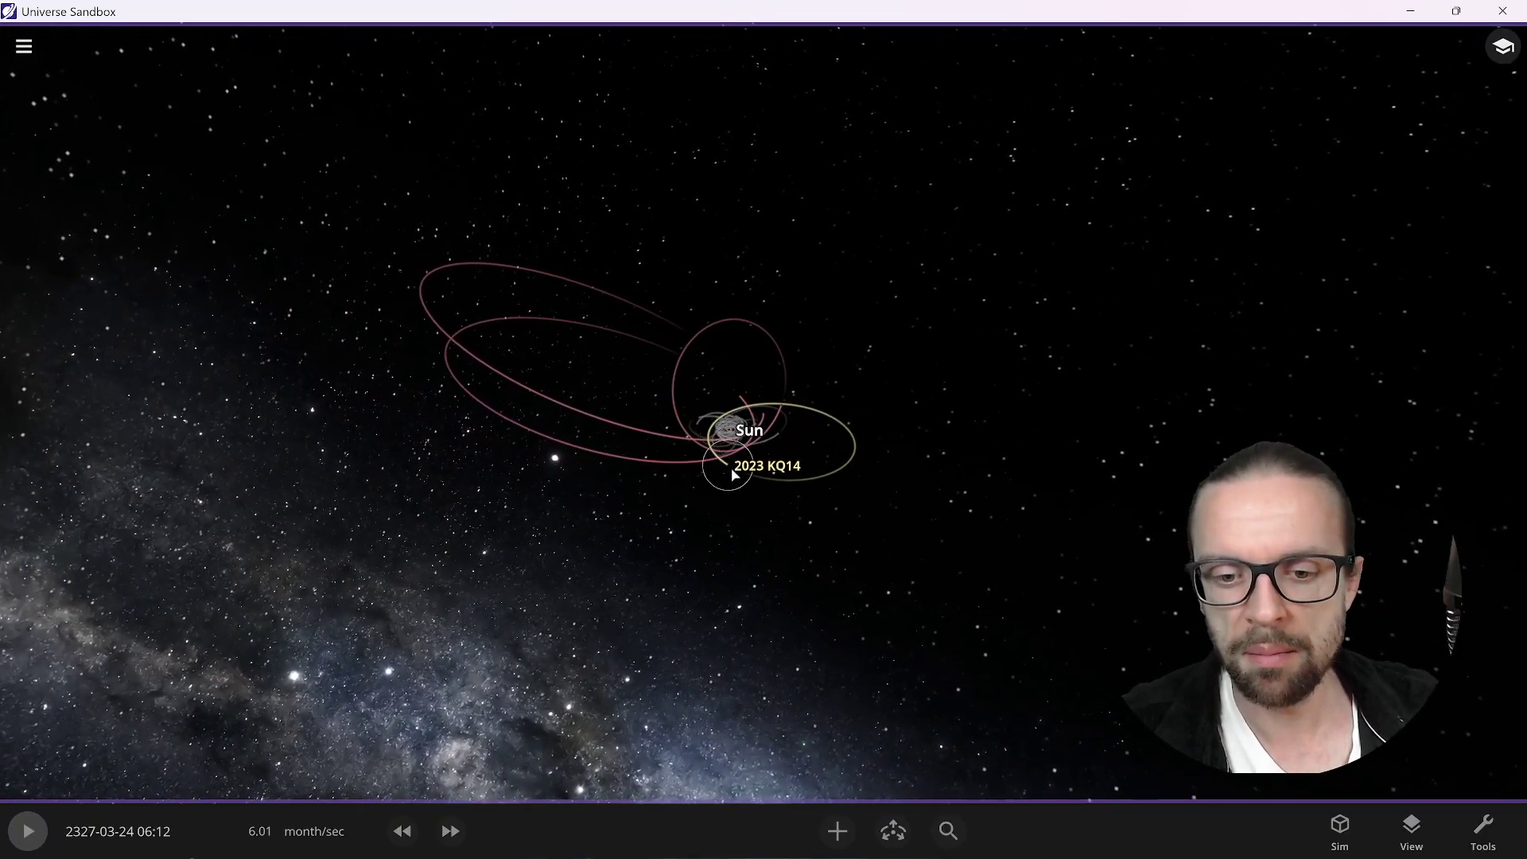